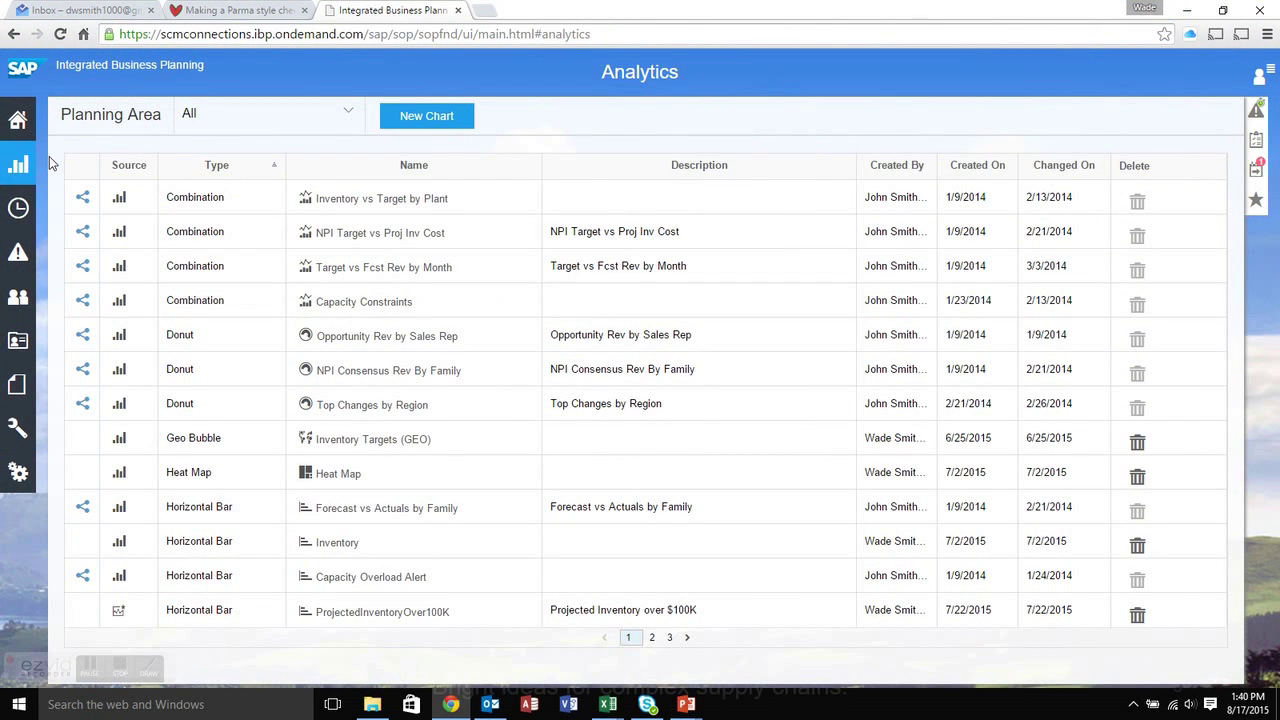
Step: Visit the Configuration, Analytics, Collaboration cases and User Management pages in IBP
left_click(10, 435)
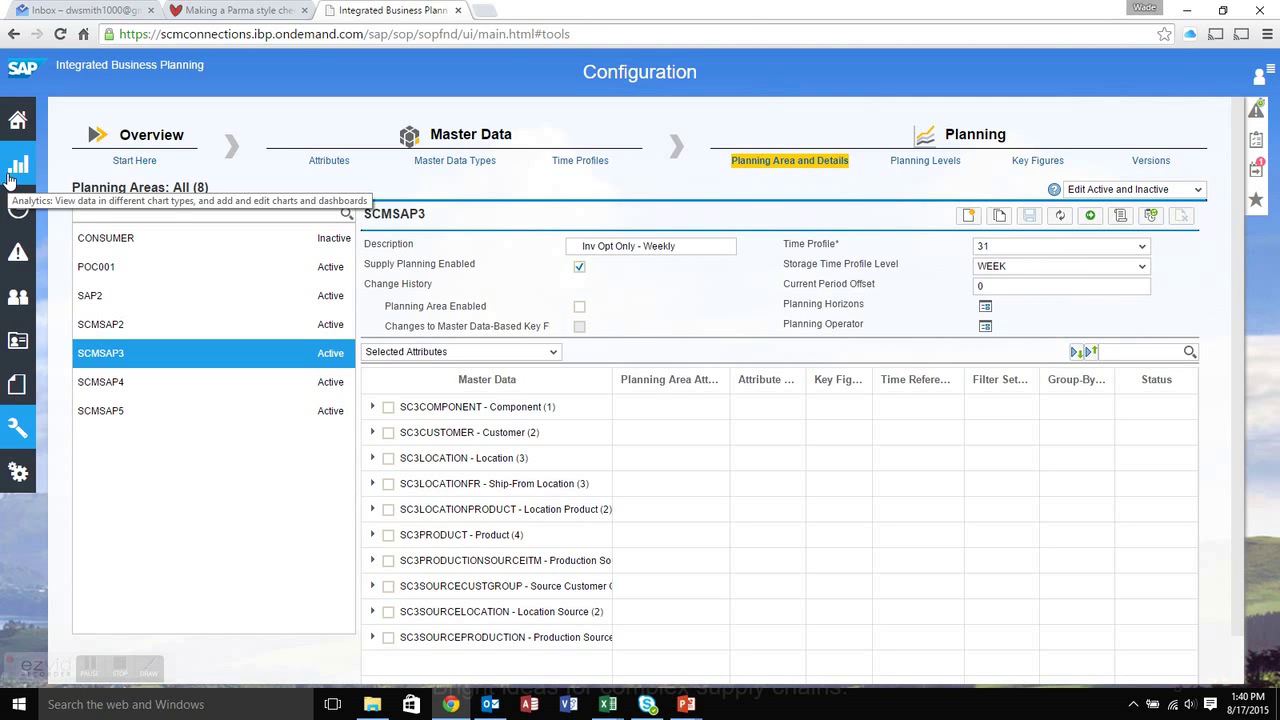
left_click(10, 178)
mouse_move(18, 257)
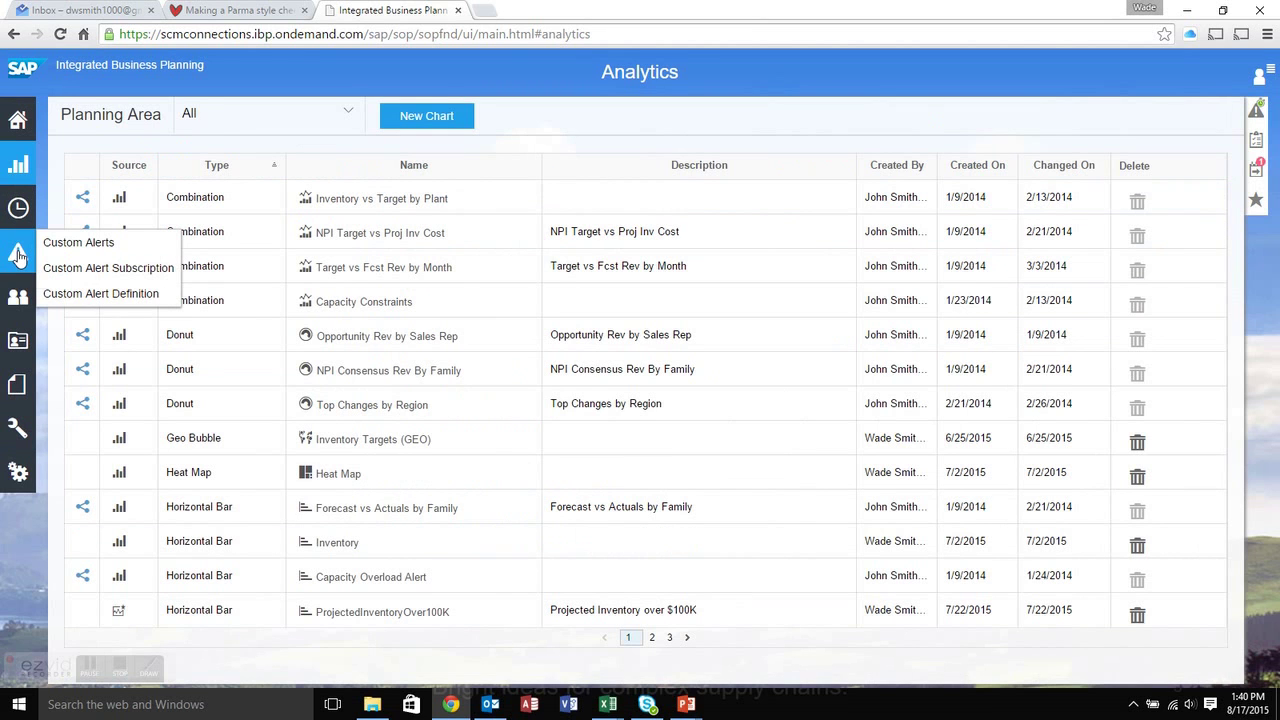
left_click(18, 301)
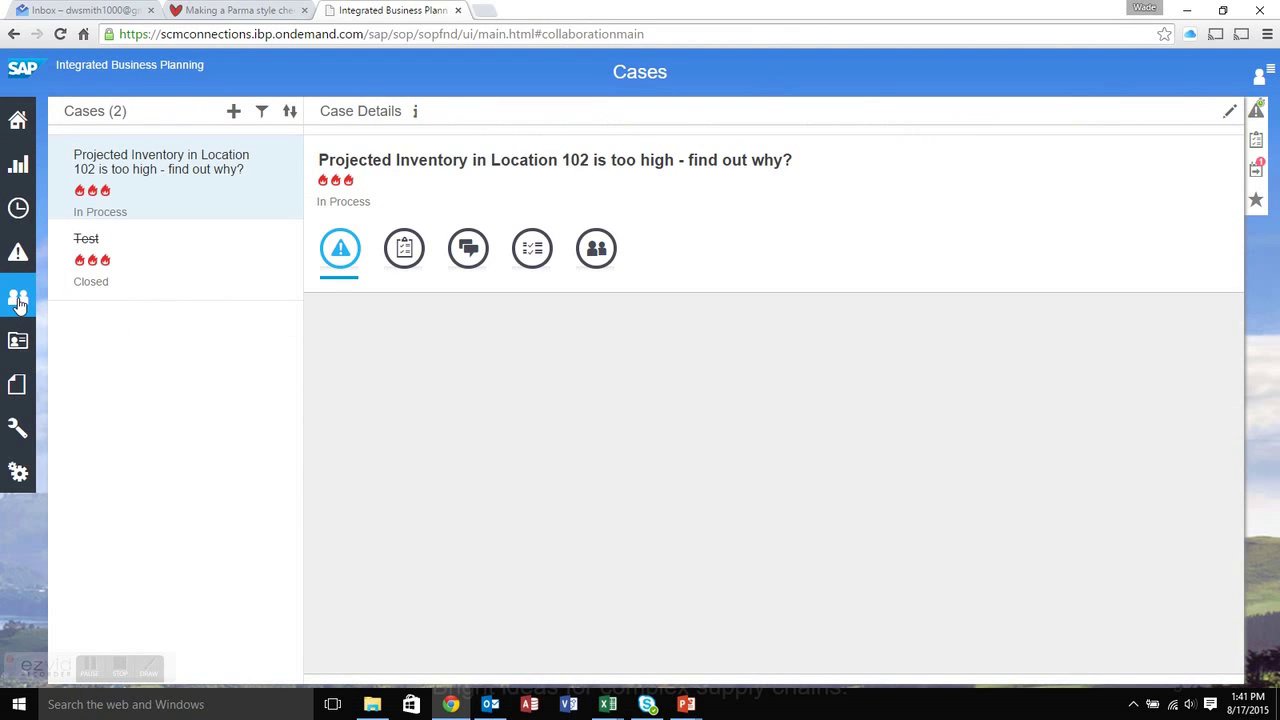
left_click(18, 341)
mouse_move(22, 317)
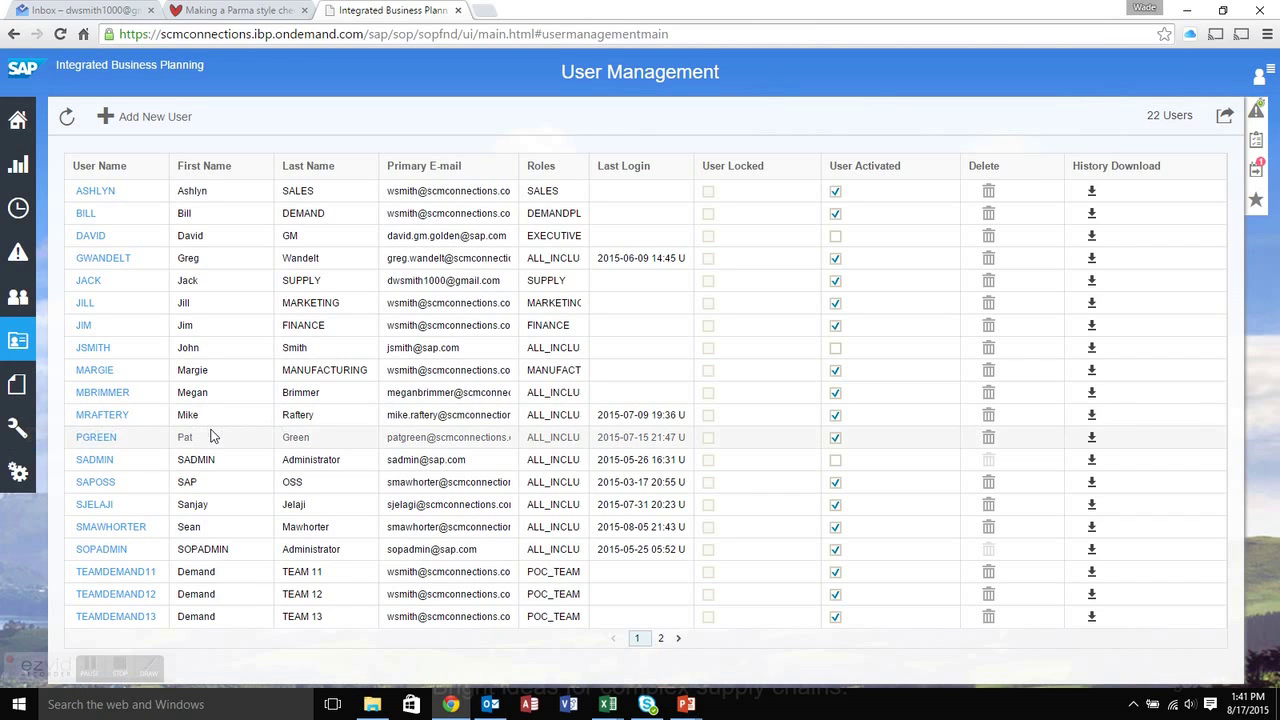
Step: Switch to the DEMO Single 0010 Warehouse Excel workbook
left_click(611, 708)
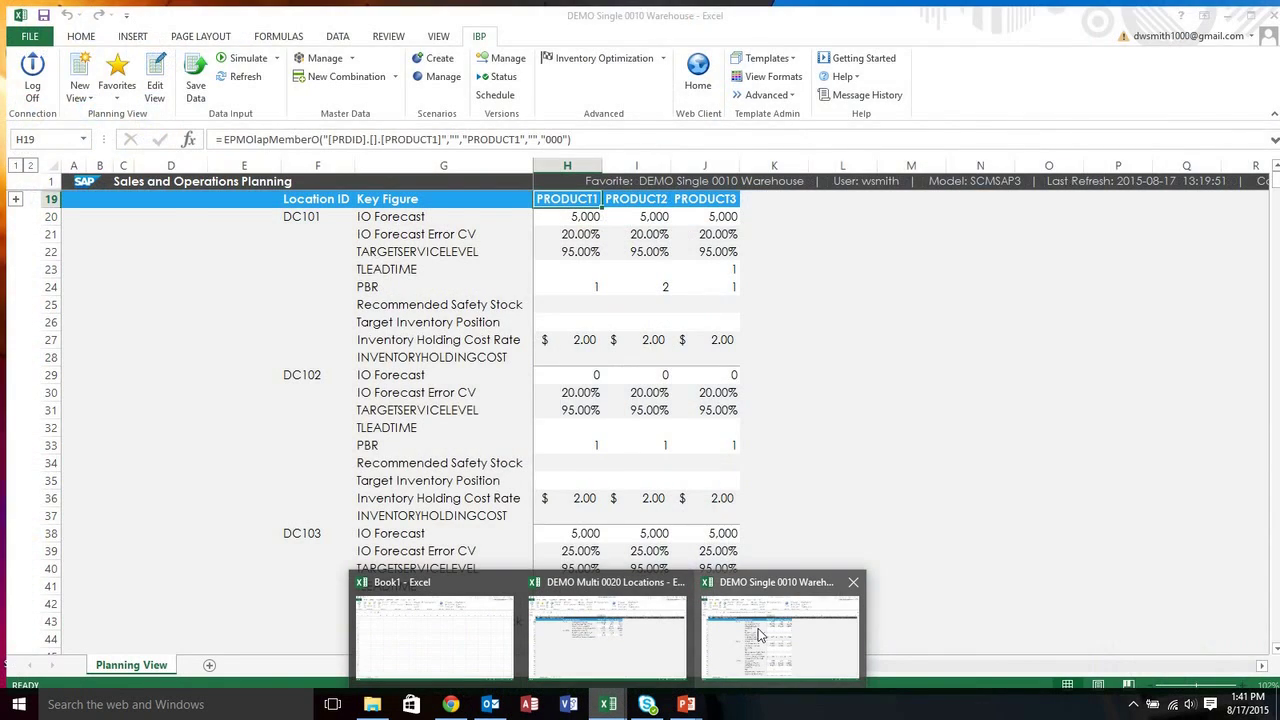
left_click(755, 624)
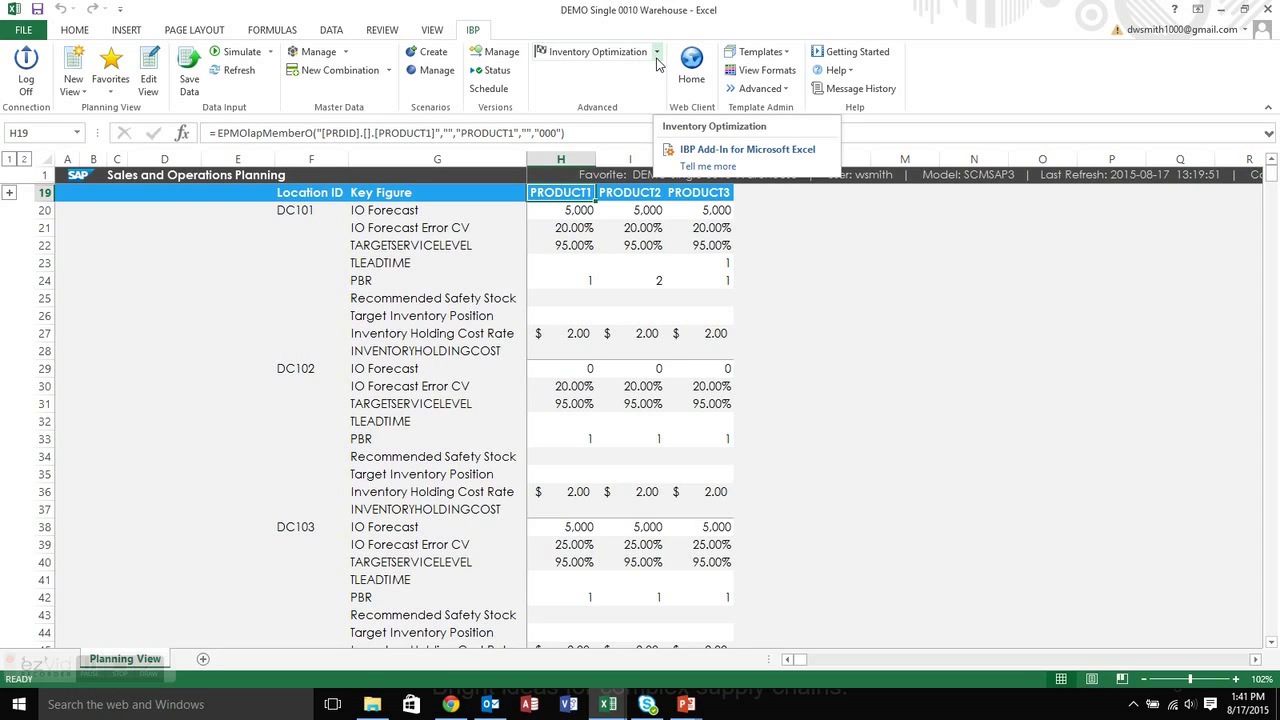
Step: Review the Decomposed (single-stage) optimization run profile, then close the run settings without running
left_click(657, 60)
left_click(640, 68)
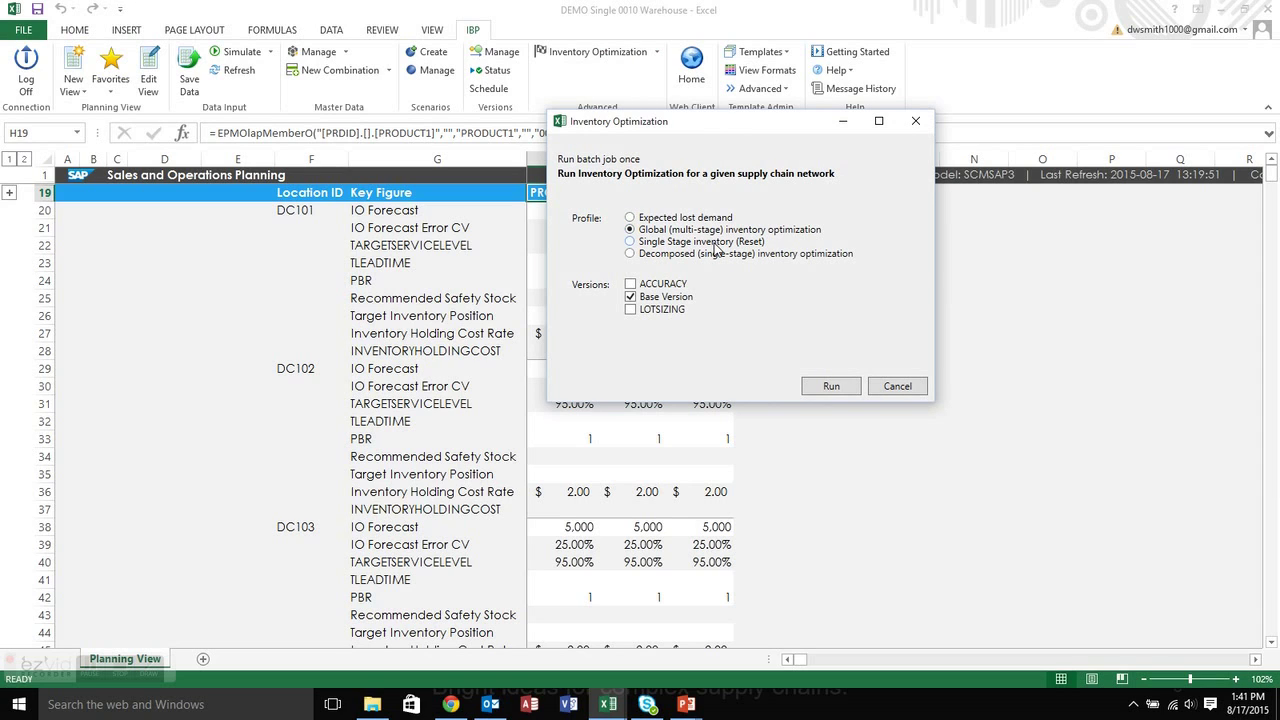
left_click(722, 256)
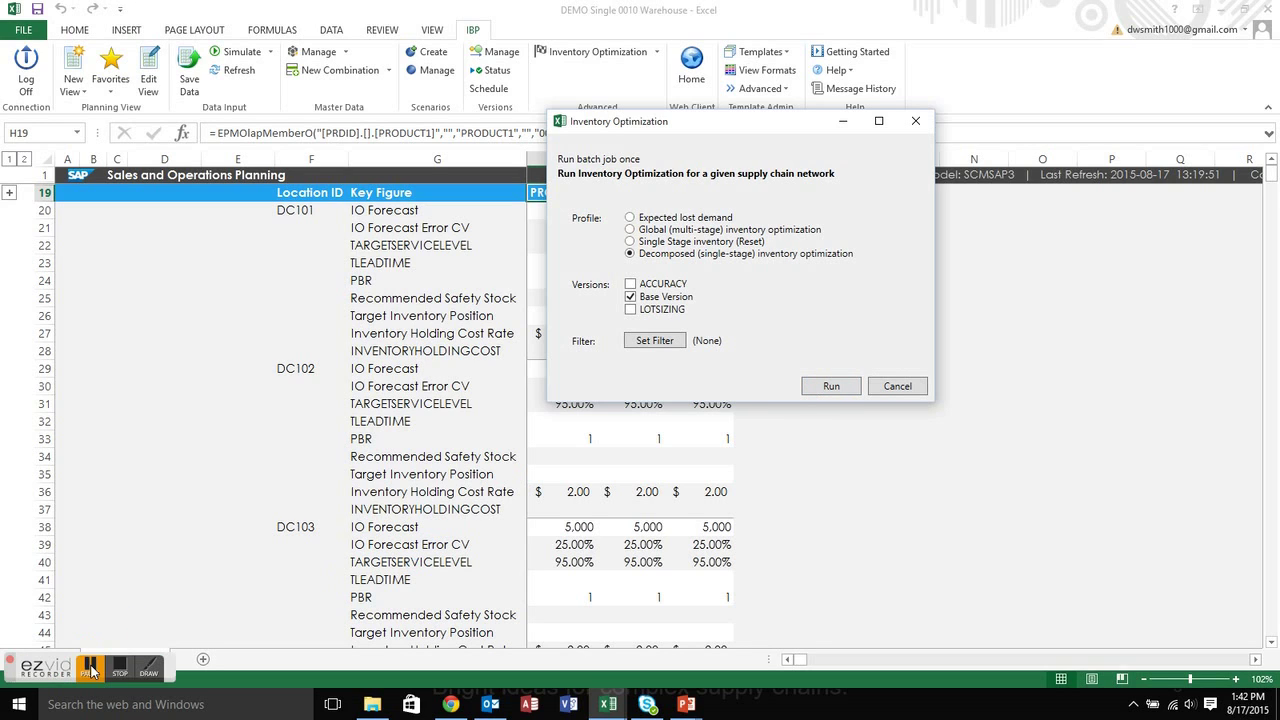
left_click(91, 668)
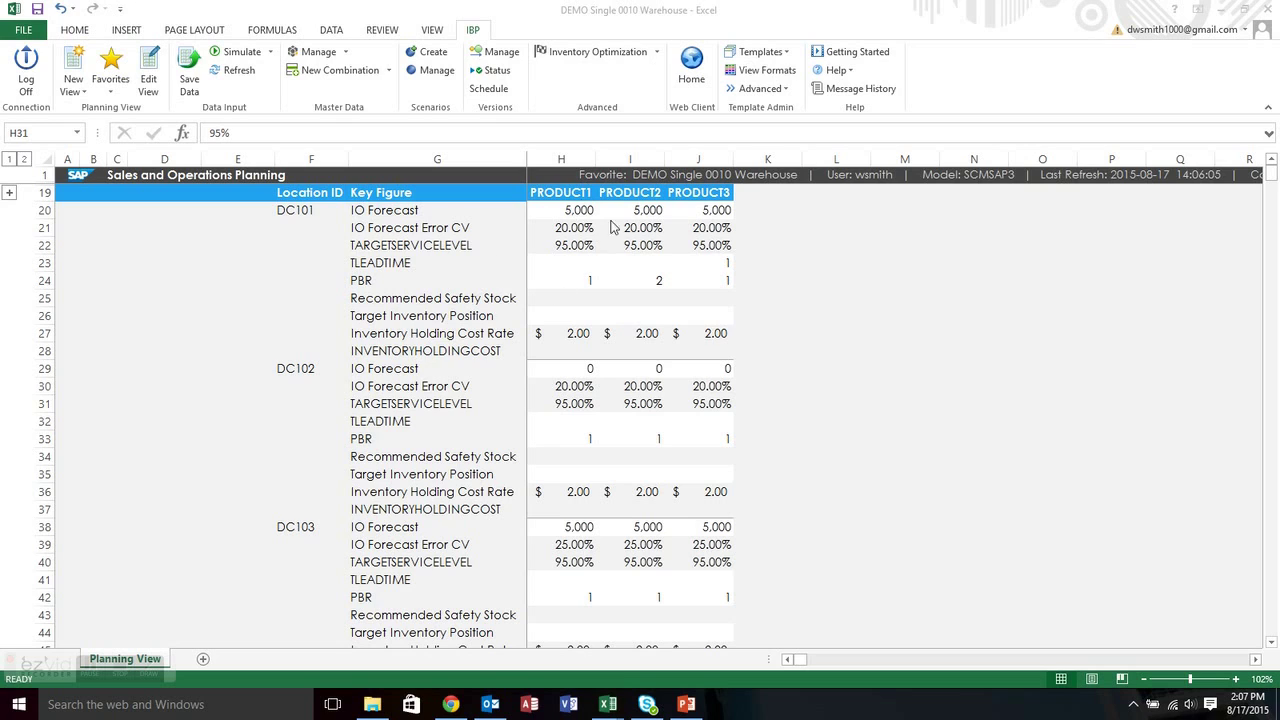
Step: Run a Global (multi-stage) optimization on the Base Version as job 1411, then check its status
left_click(657, 52)
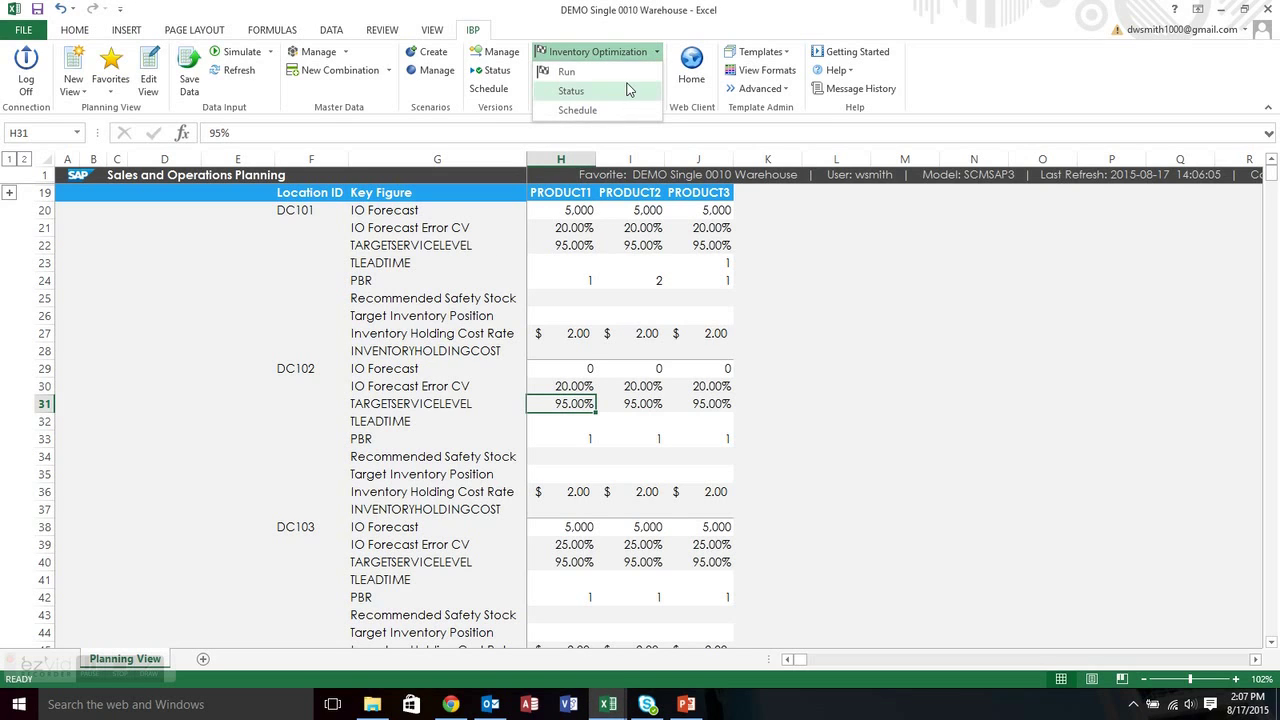
left_click(627, 75)
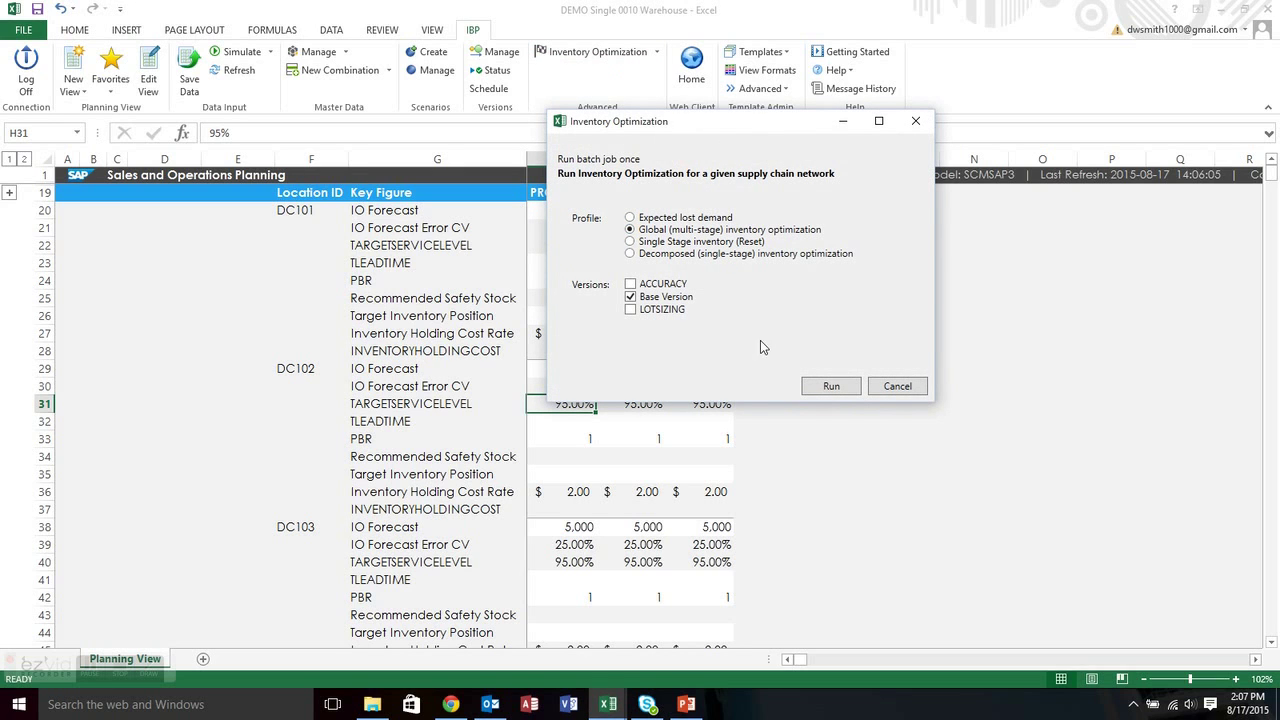
left_click(716, 256)
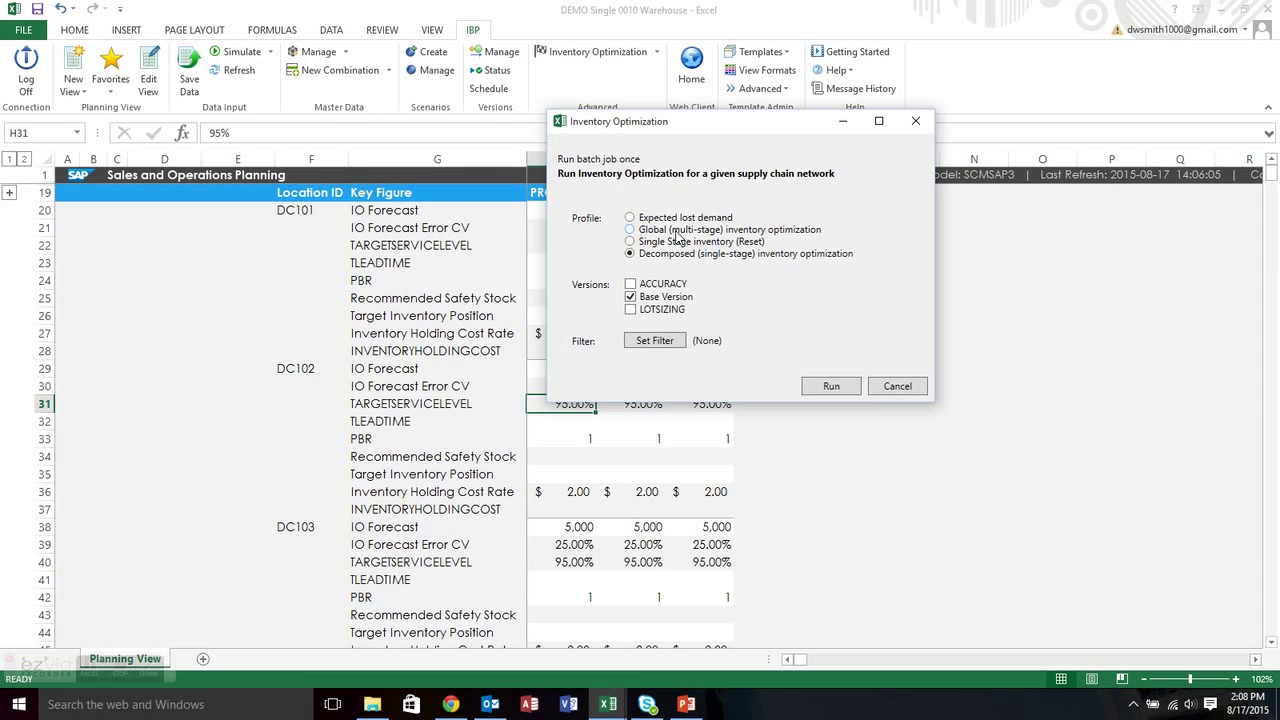
left_click(677, 234)
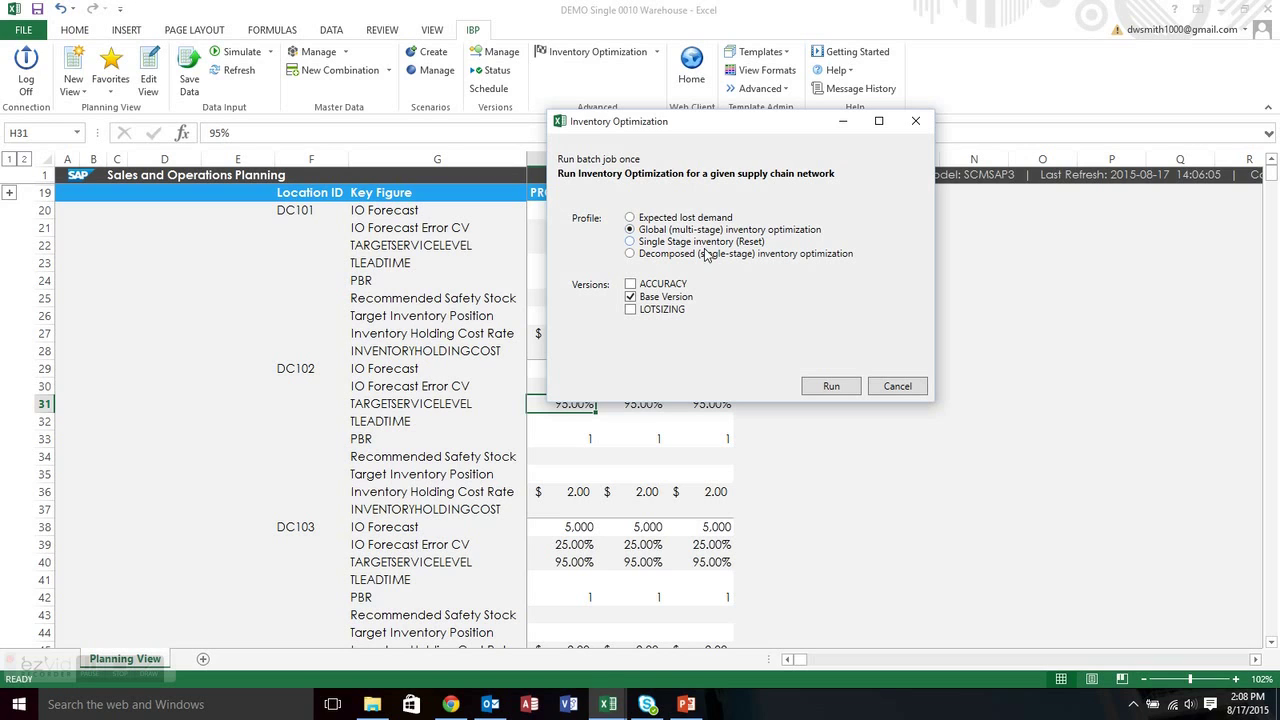
left_click(829, 389)
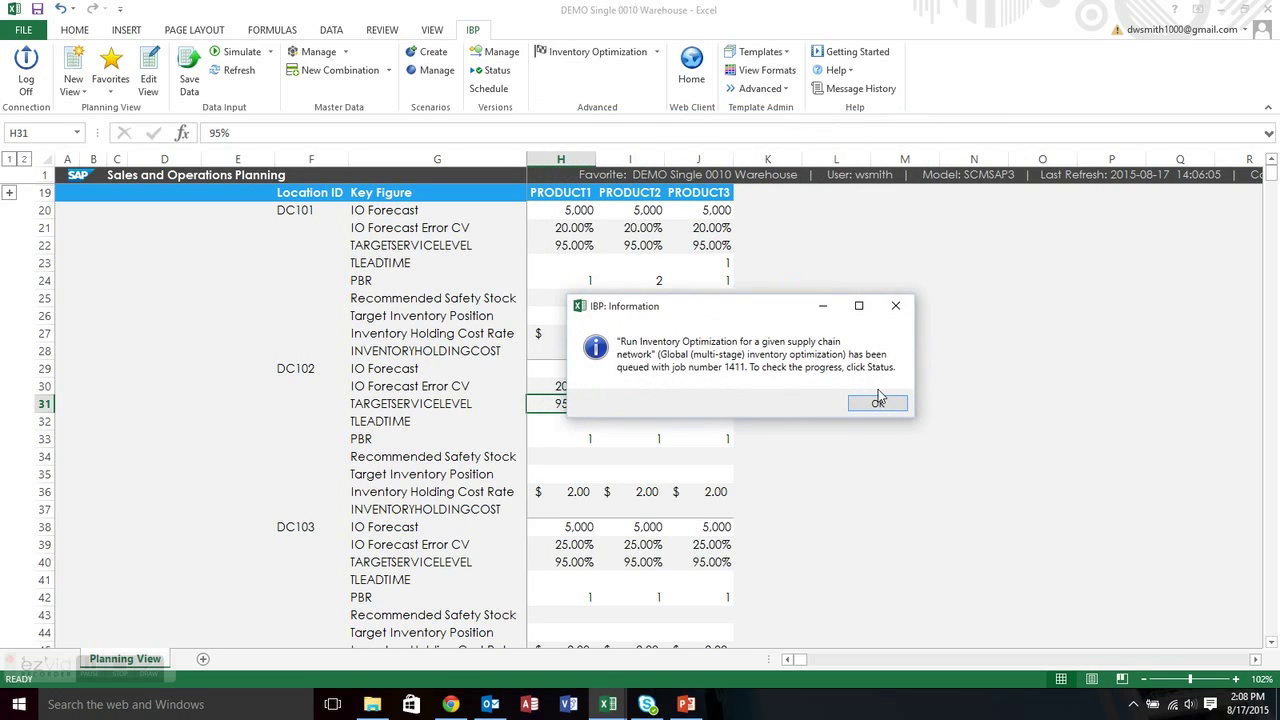
left_click(870, 403)
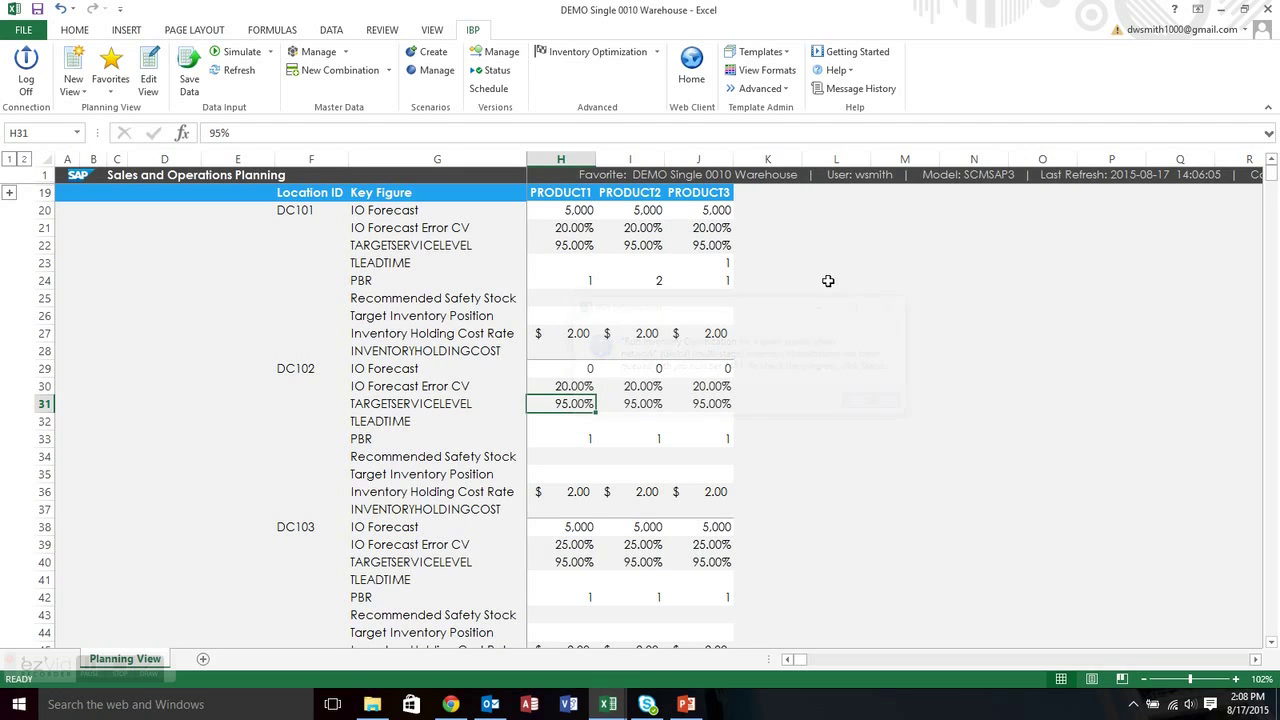
left_click(657, 52)
left_click(644, 90)
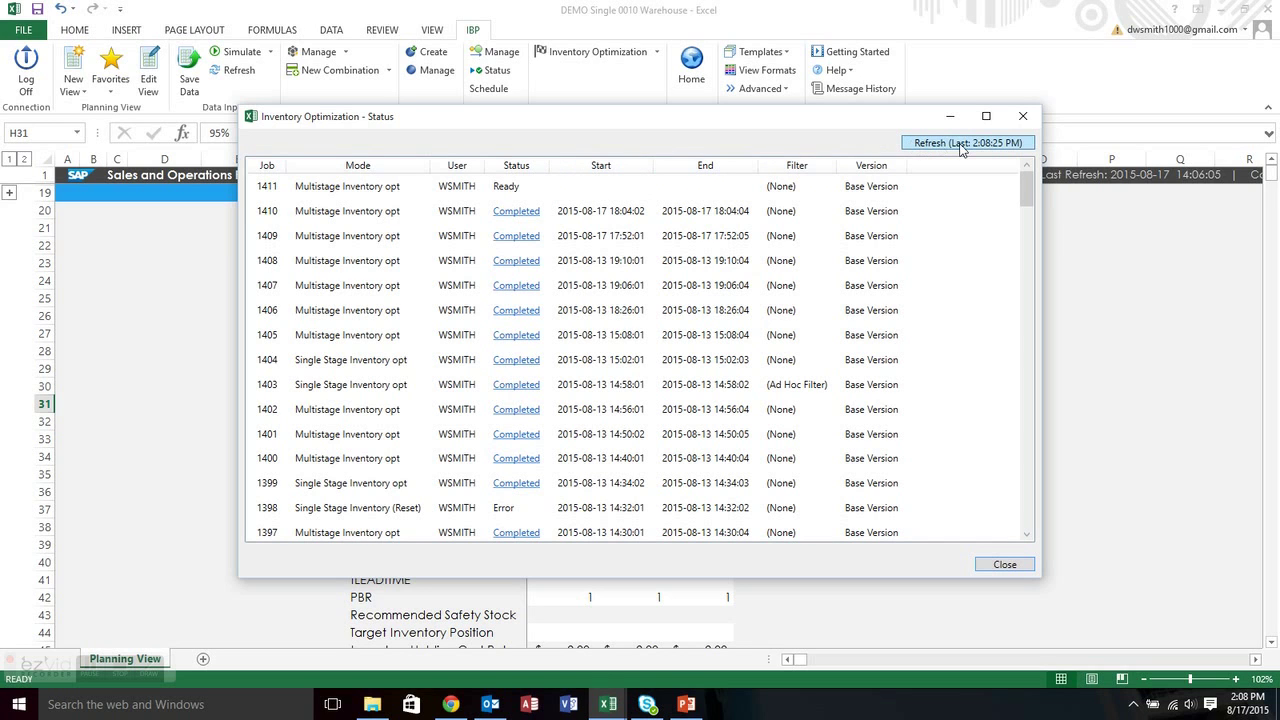
left_click(1023, 117)
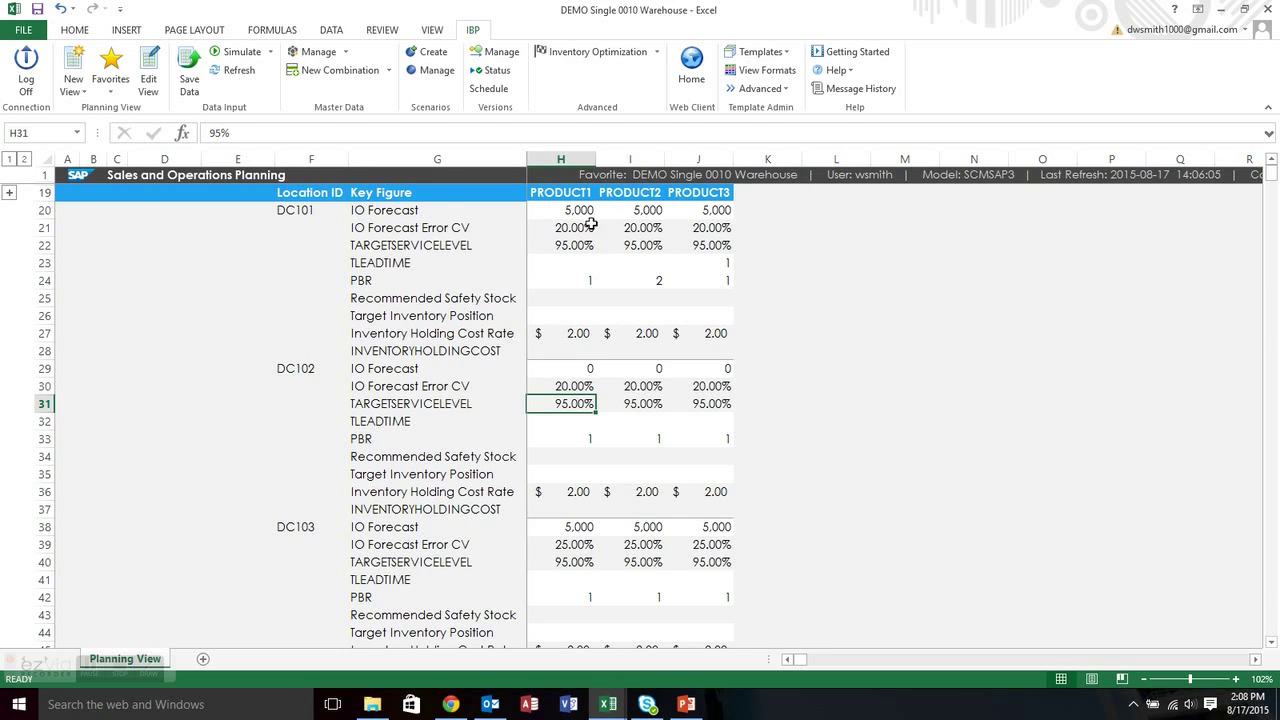
left_click(343, 215)
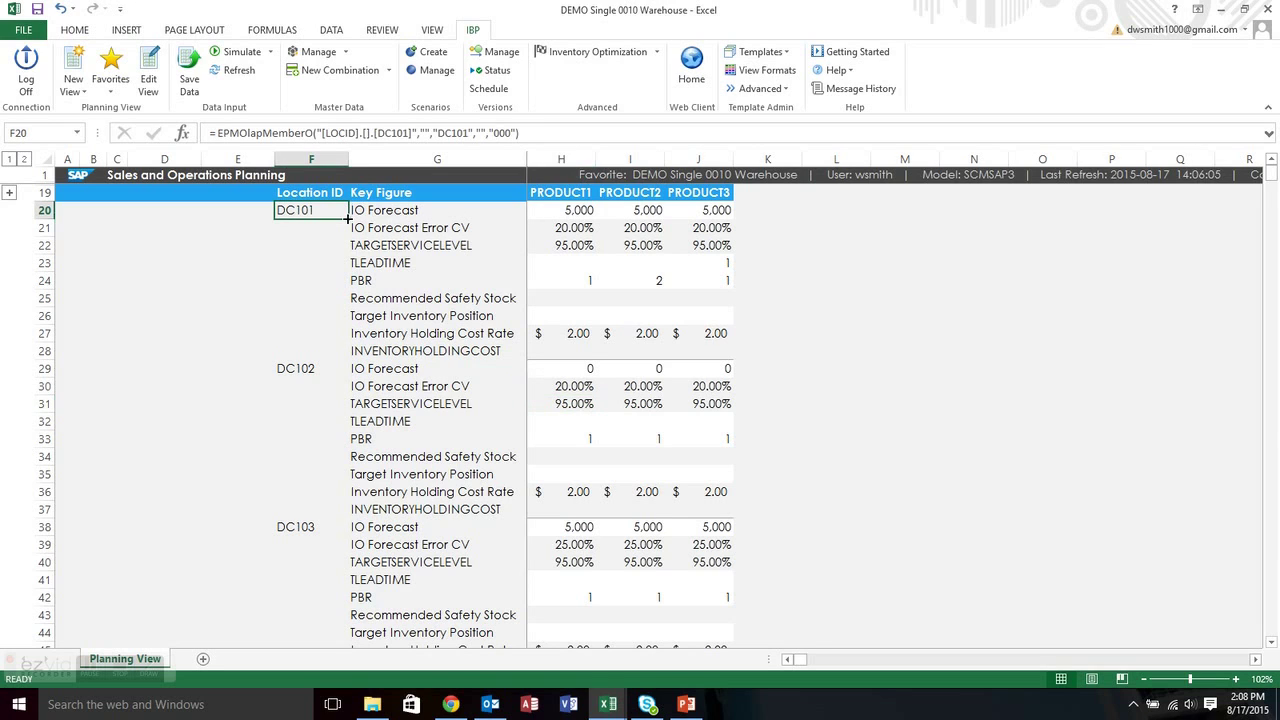
left_click(570, 213)
left_click(576, 228)
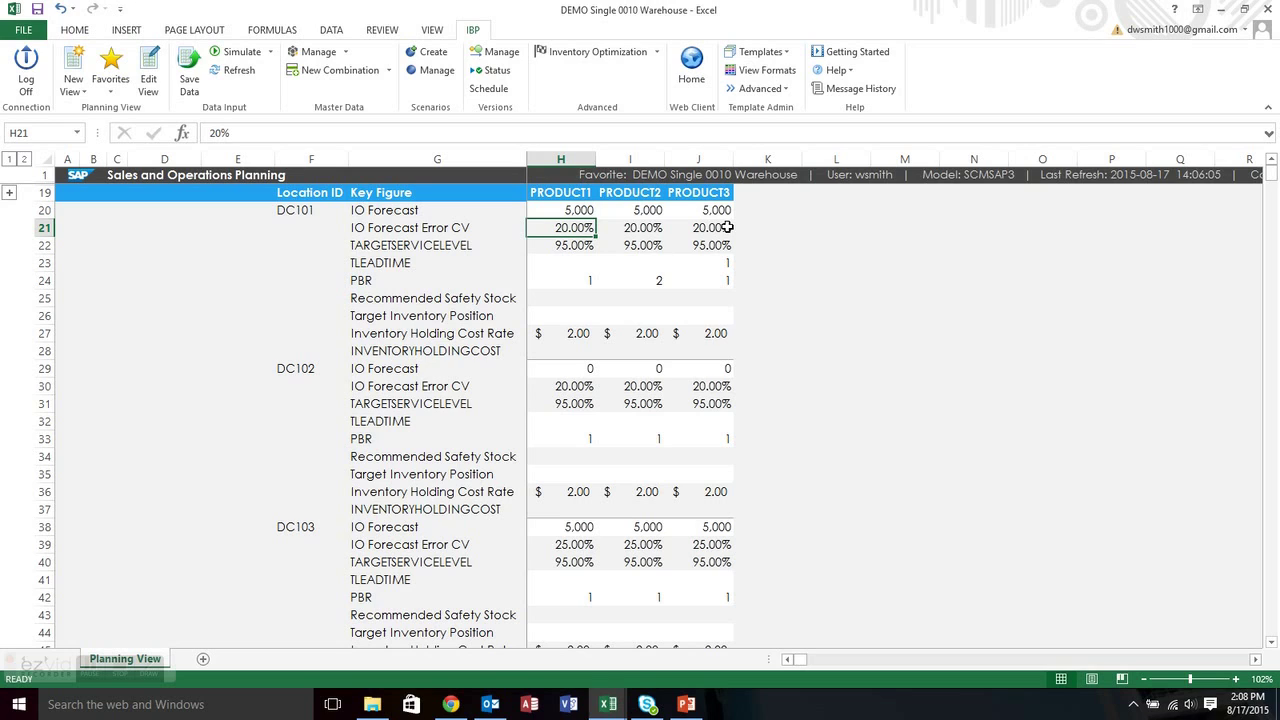
left_click_drag(578, 244, 727, 249)
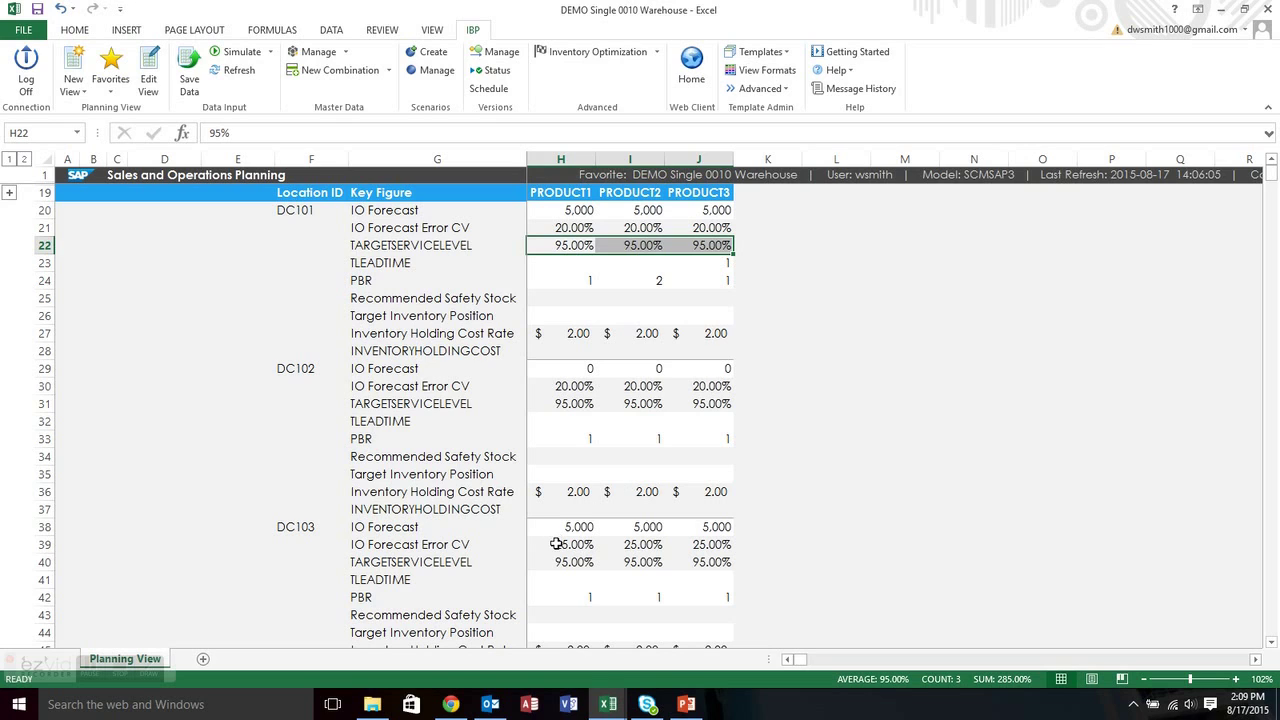
left_click_drag(556, 547, 705, 545)
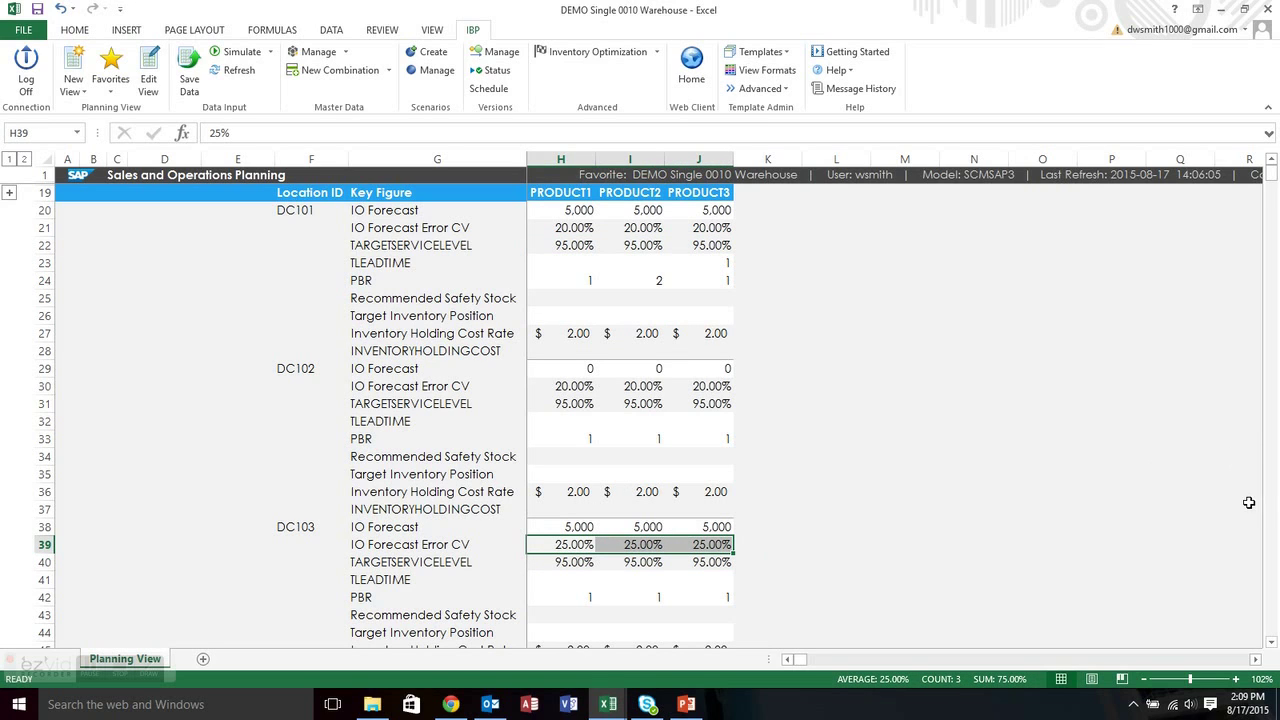
left_click(1272, 644)
scroll(1272, 644, "down", 2)
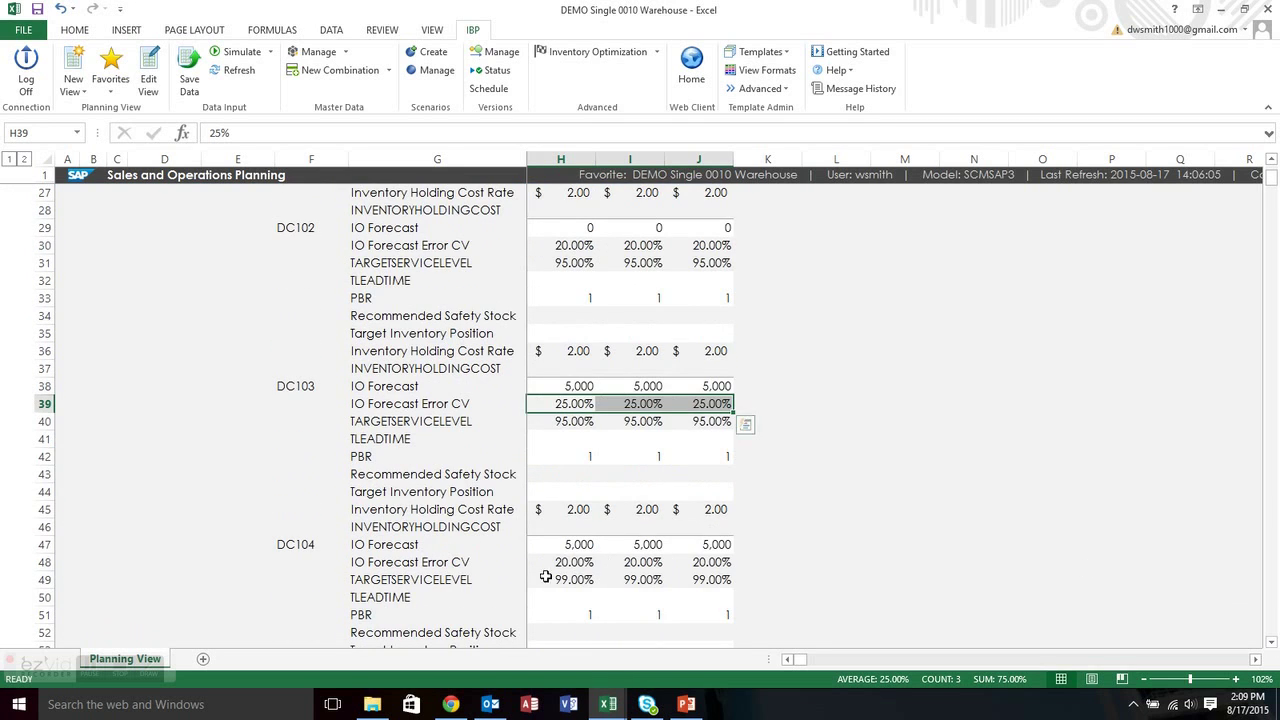
left_click_drag(557, 582, 738, 592)
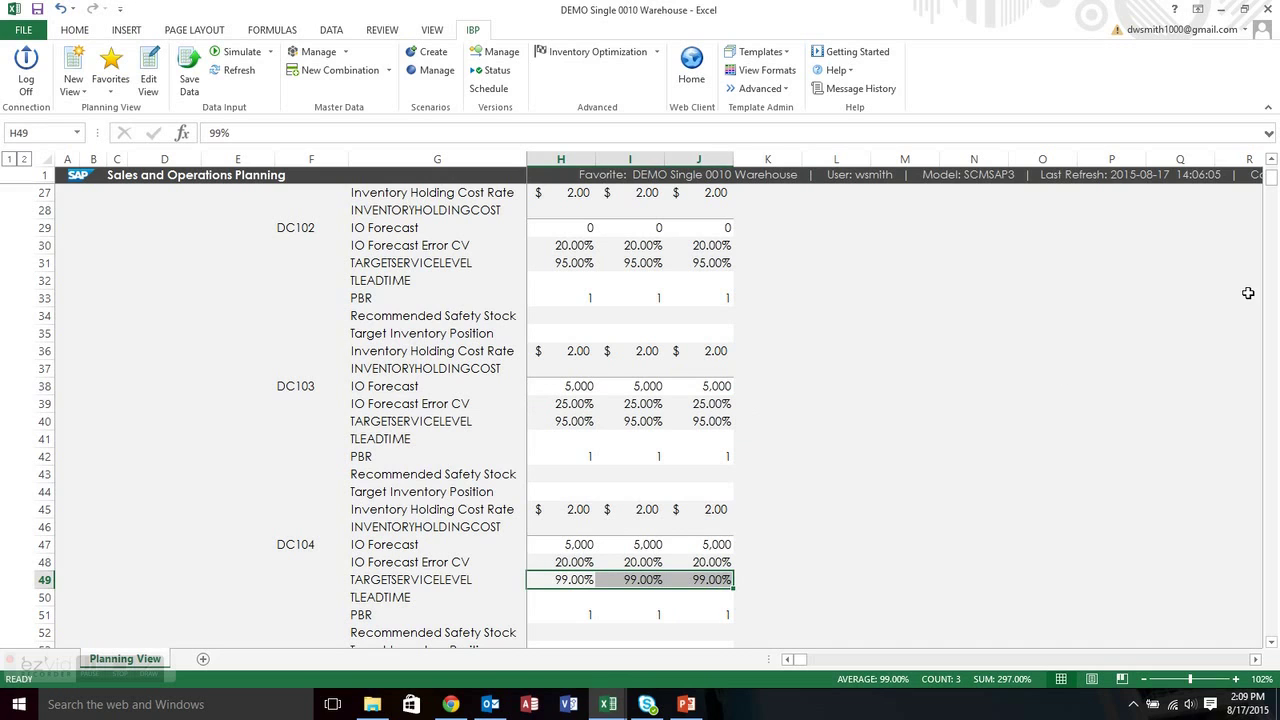
scroll(613, 350, "up", 3)
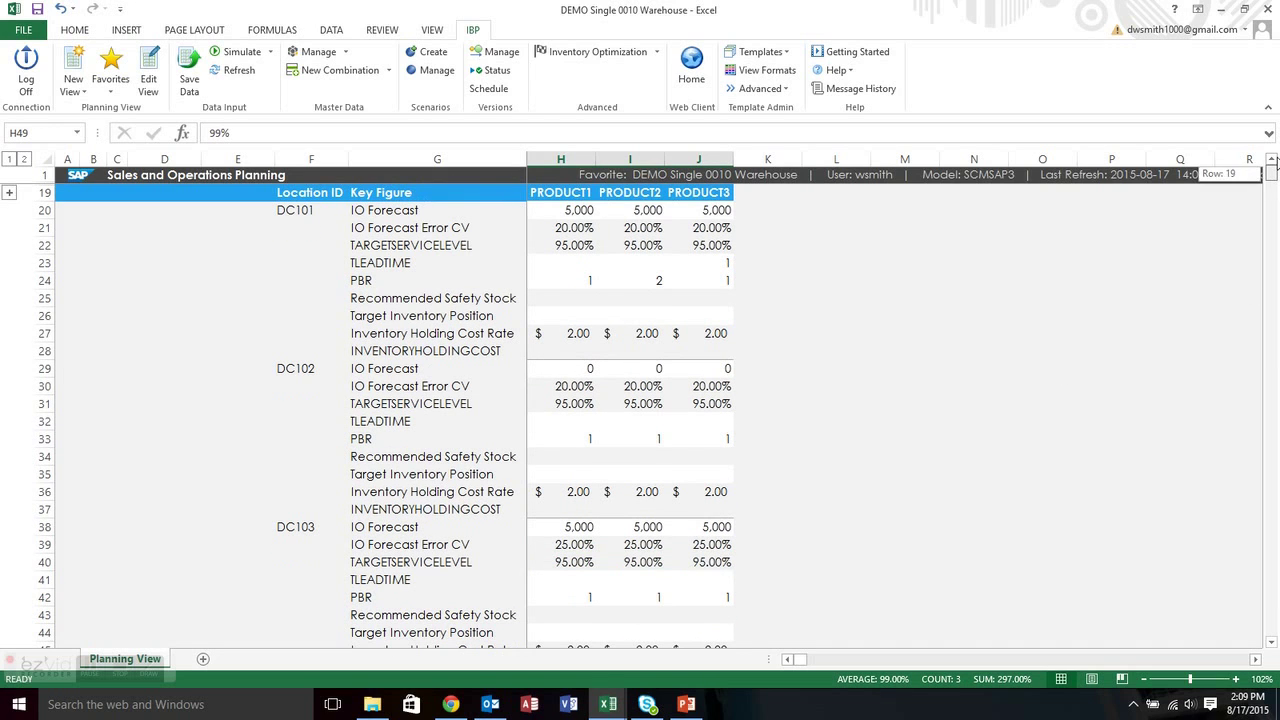
left_click(710, 260)
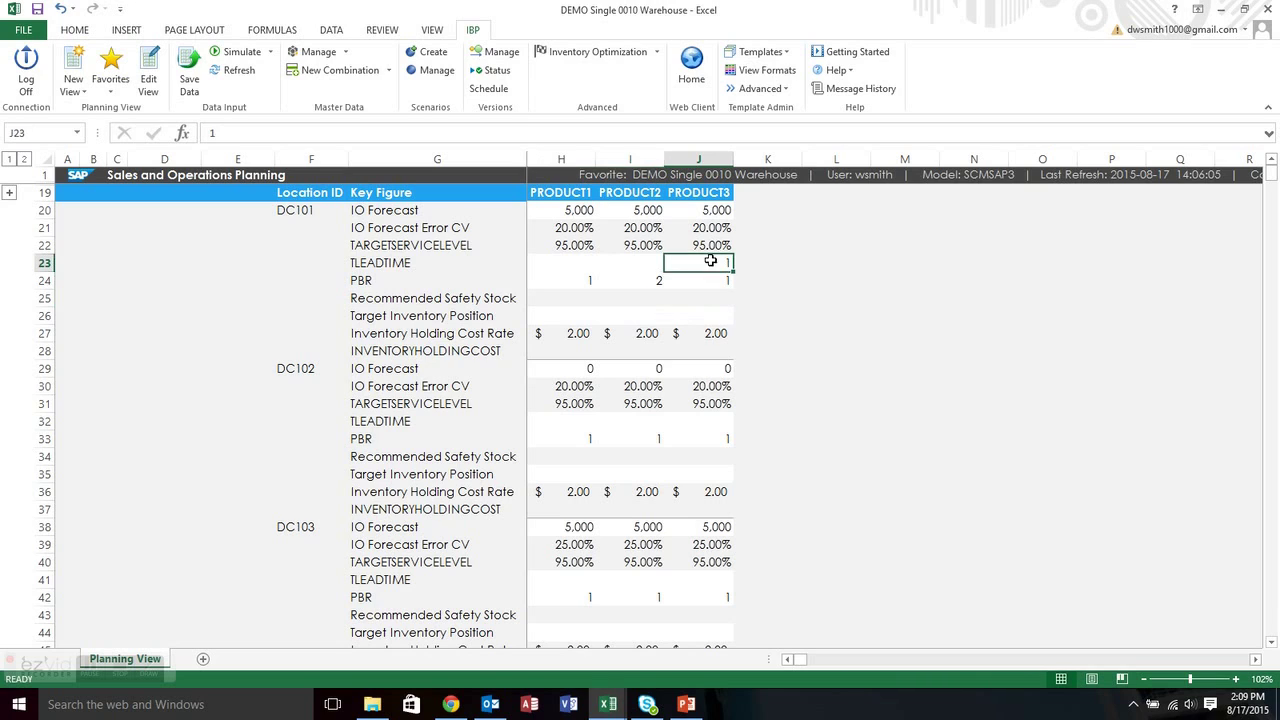
left_click(624, 281)
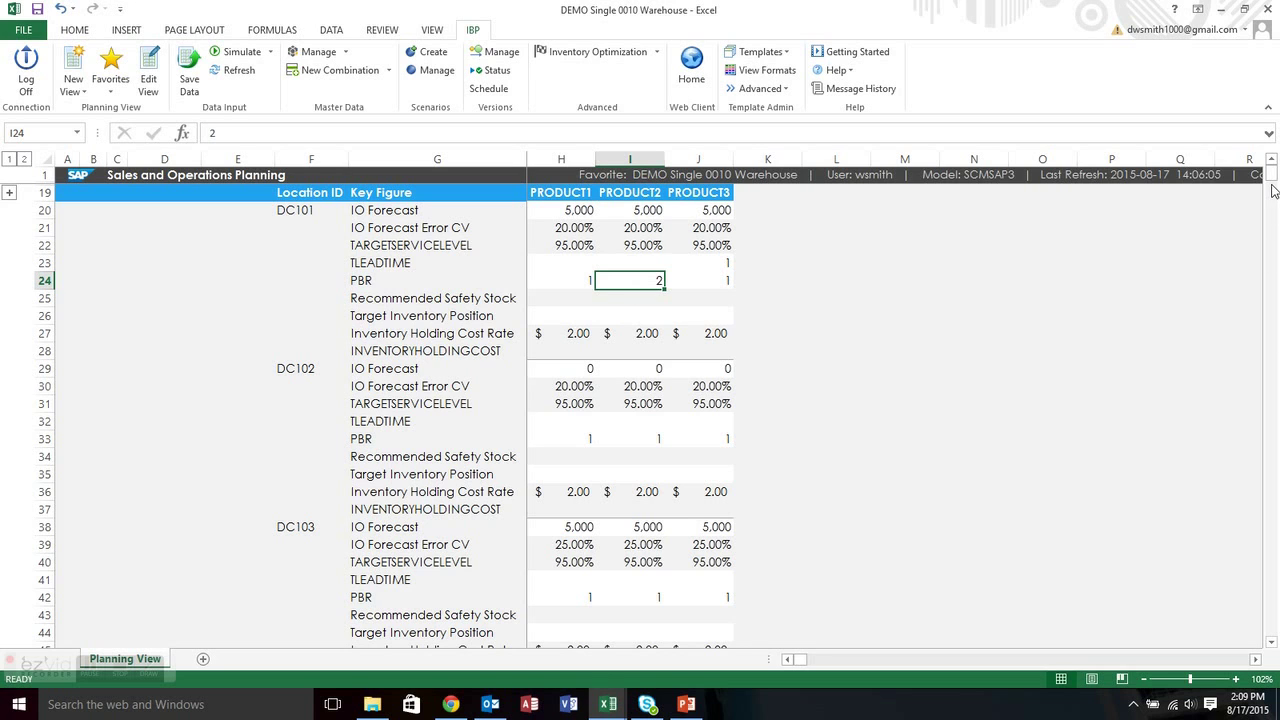
mouse_move(1272, 180)
left_mouse_down()
mouse_move(1271, 230)
mouse_move(1272, 203)
left_mouse_up()
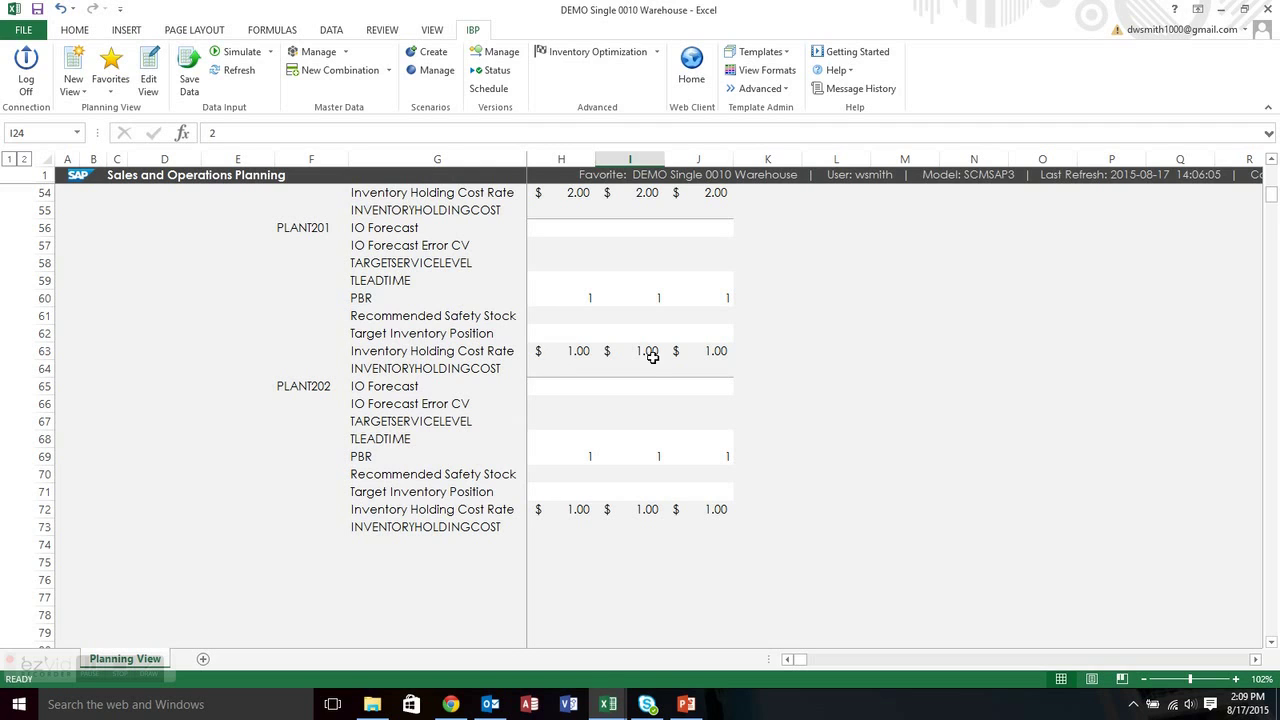
Step: Confirm the optimization jobs completed, then refresh the planning view to load the results
left_click_drag(1272, 194, 1272, 172)
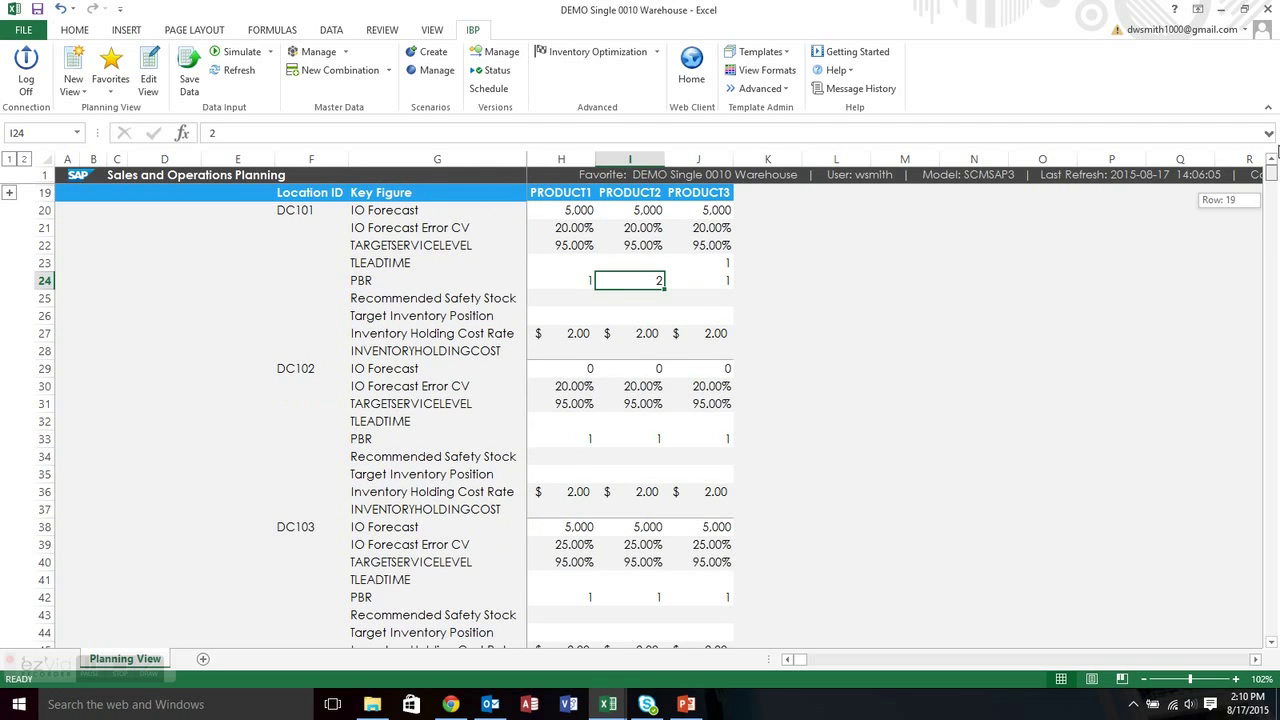
left_click(656, 52)
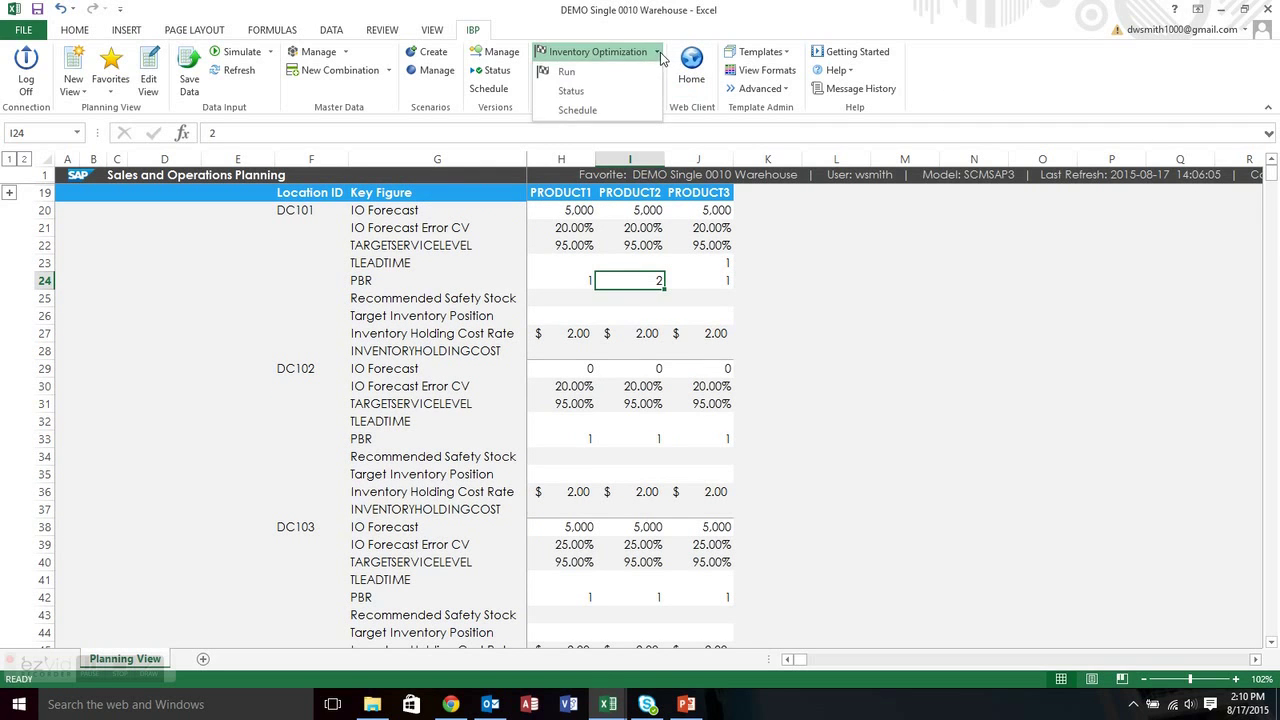
left_click(643, 88)
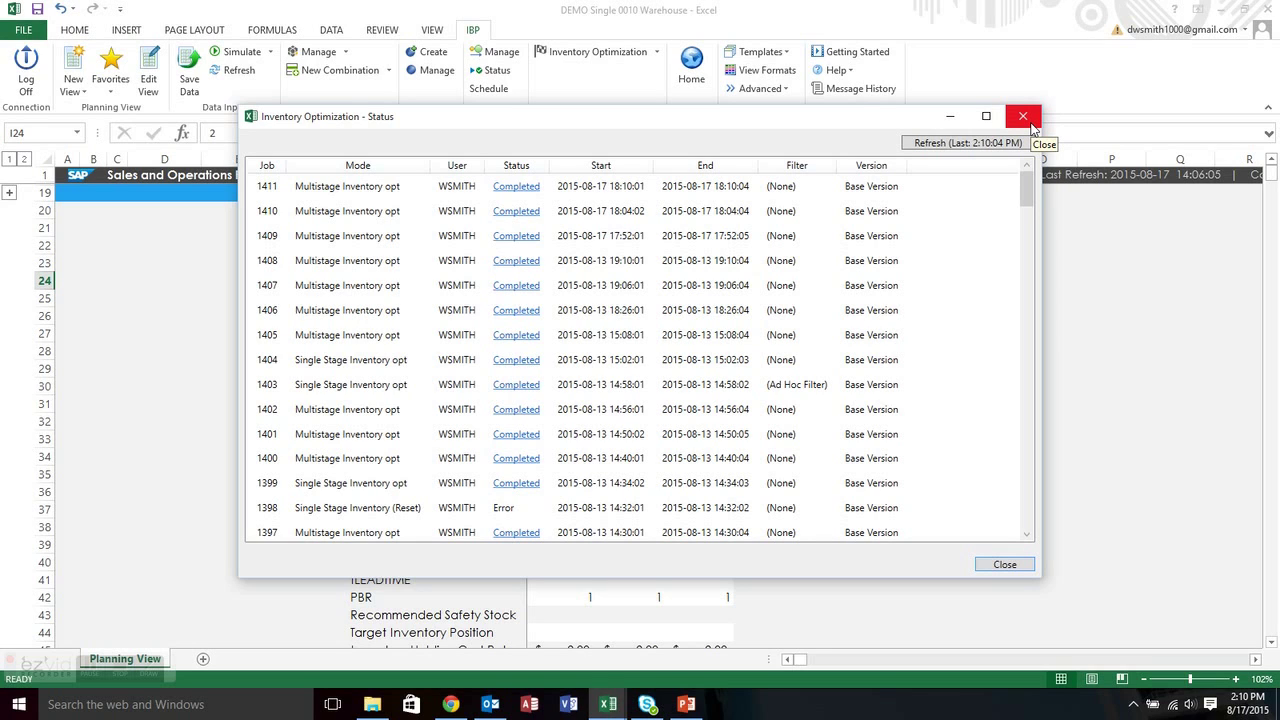
left_click(1032, 124)
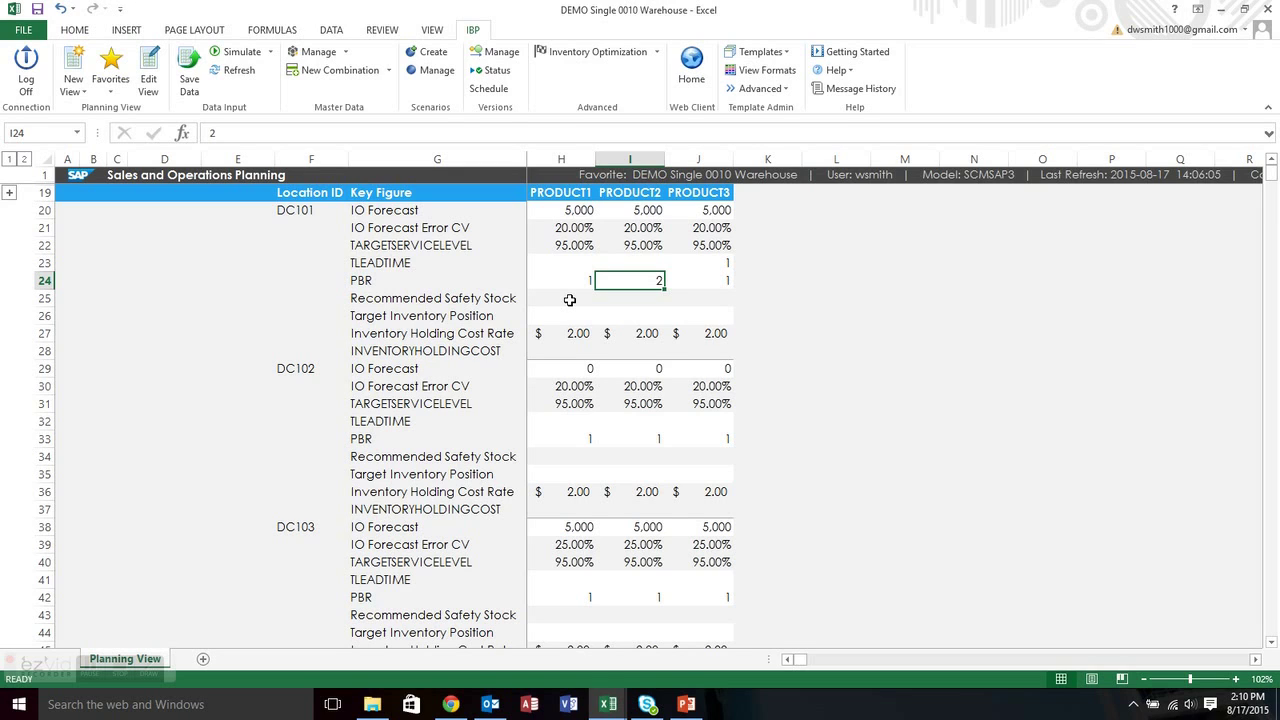
left_click(238, 70)
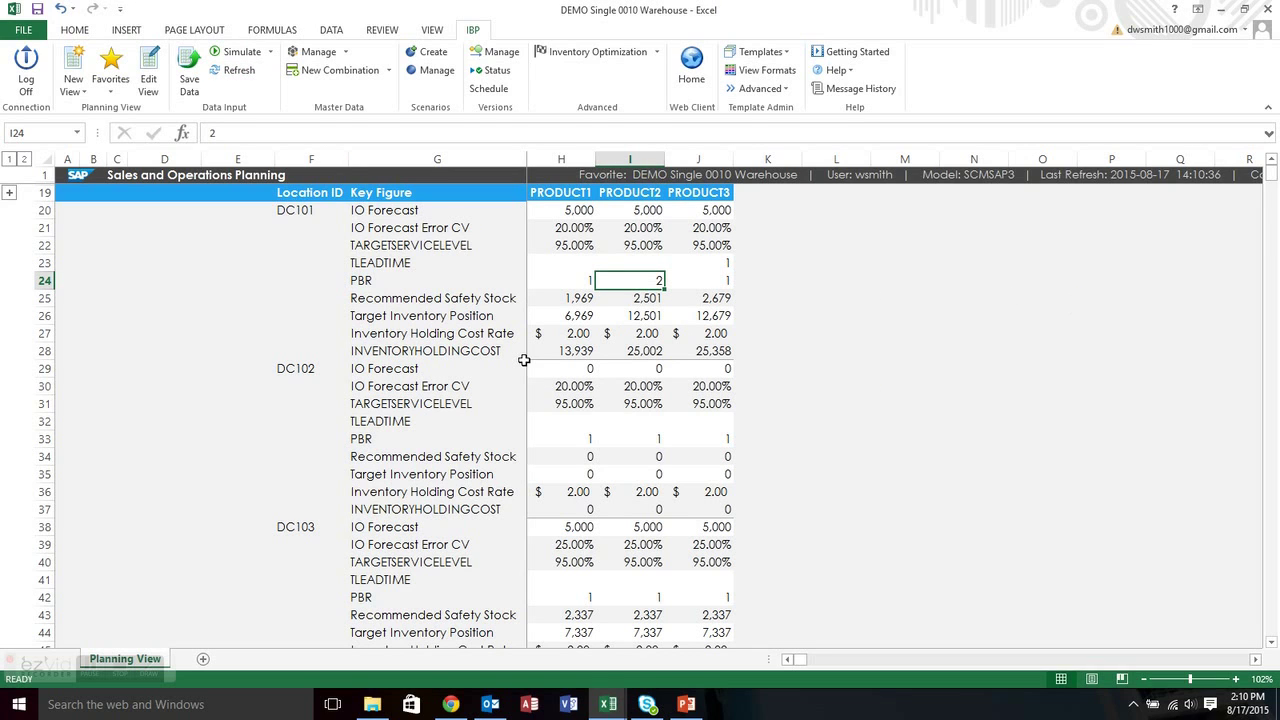
left_click(559, 302)
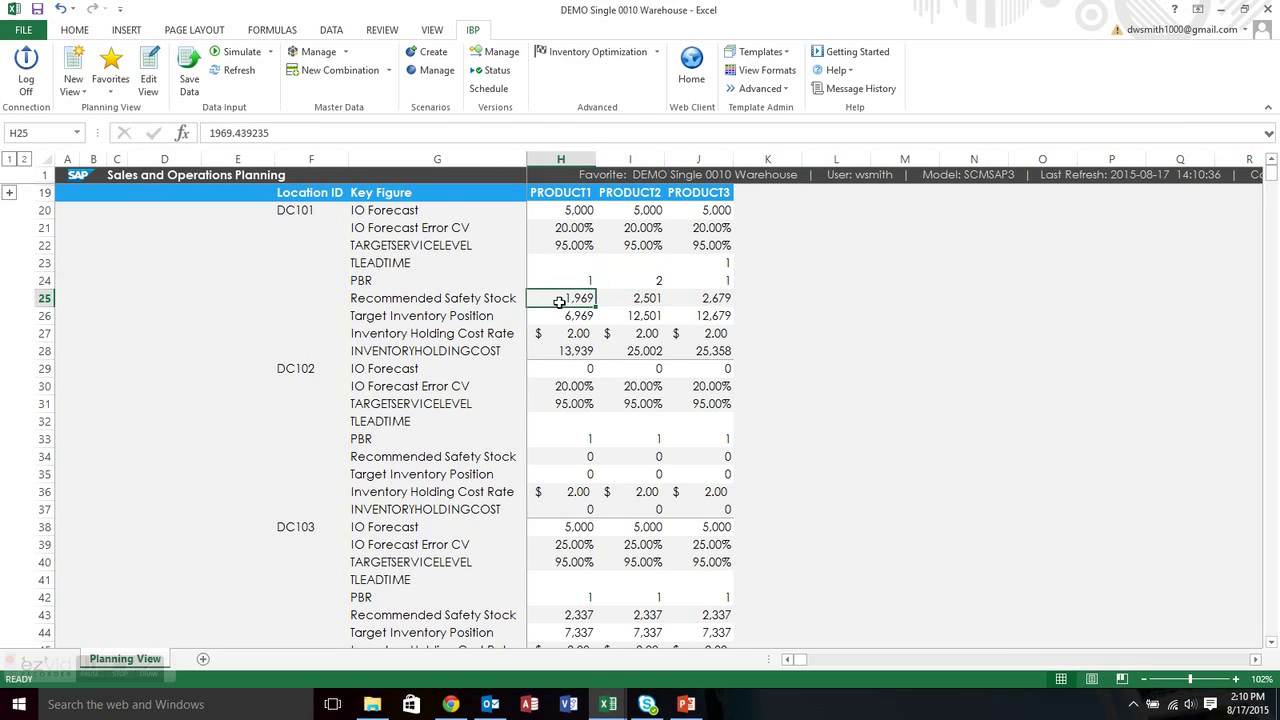
left_click(543, 192)
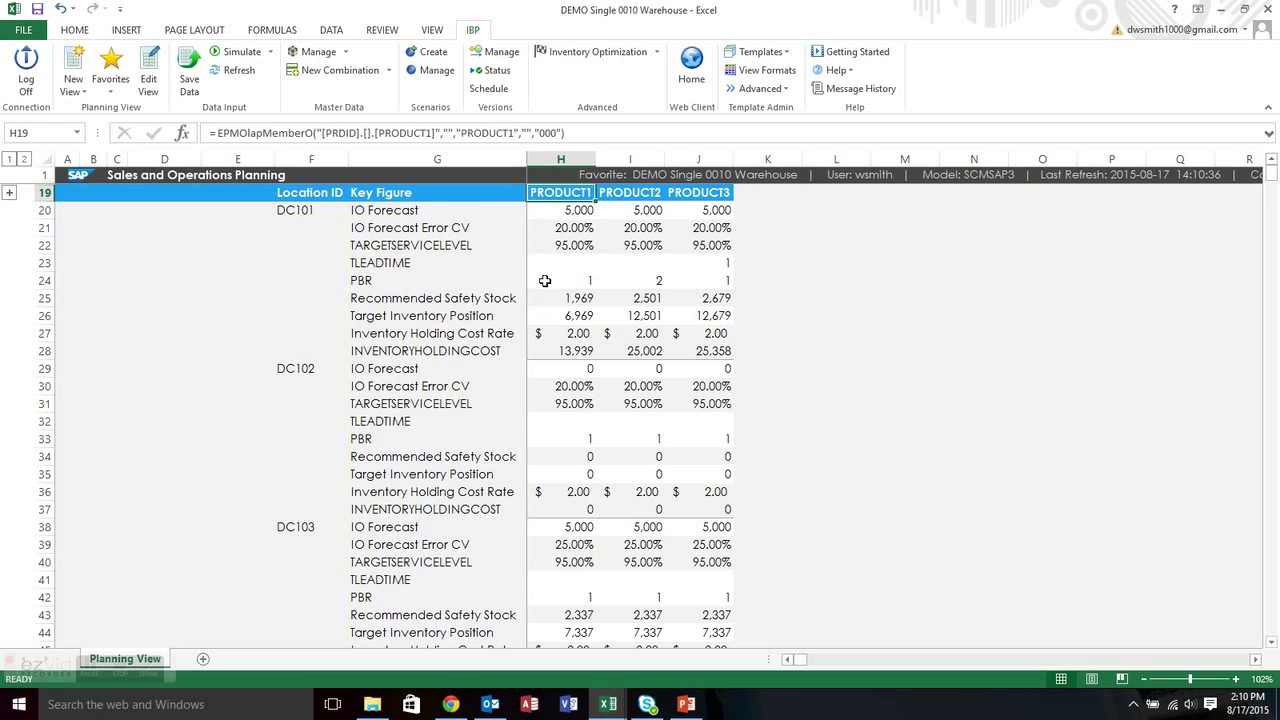
left_click(560, 299)
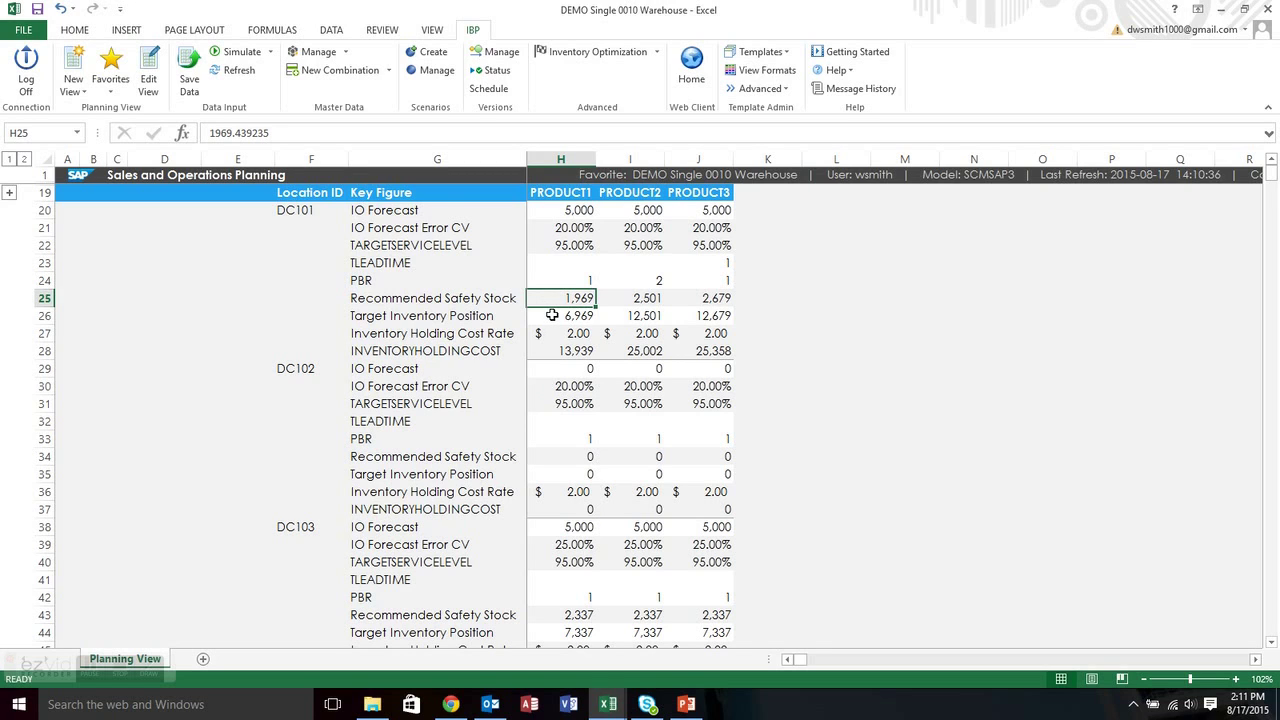
left_click(552, 315)
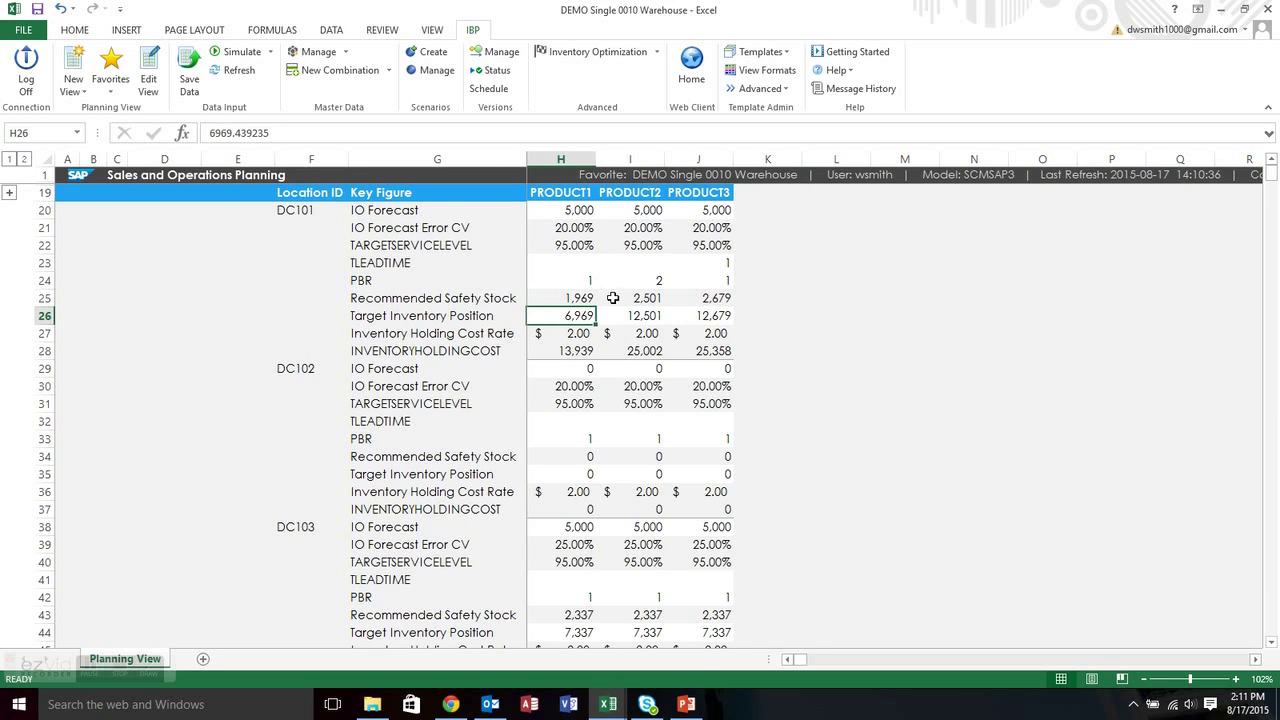
left_click(561, 316)
left_click(561, 280)
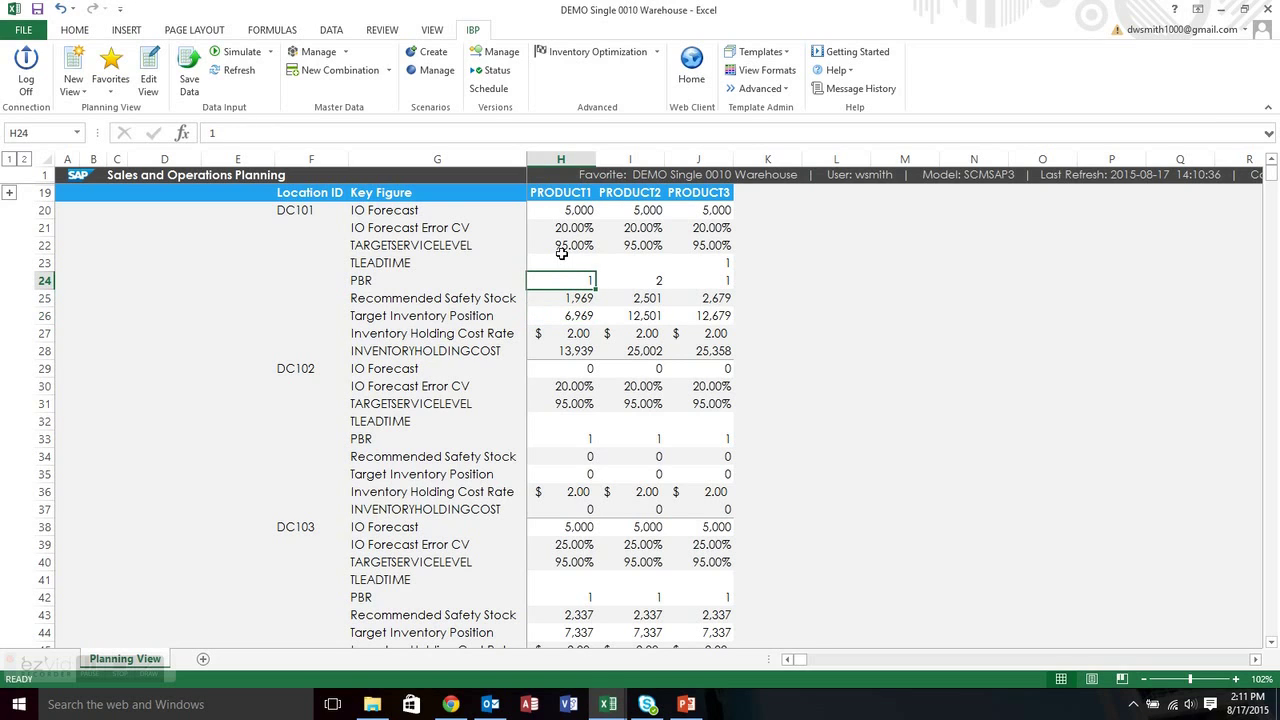
left_click(562, 253)
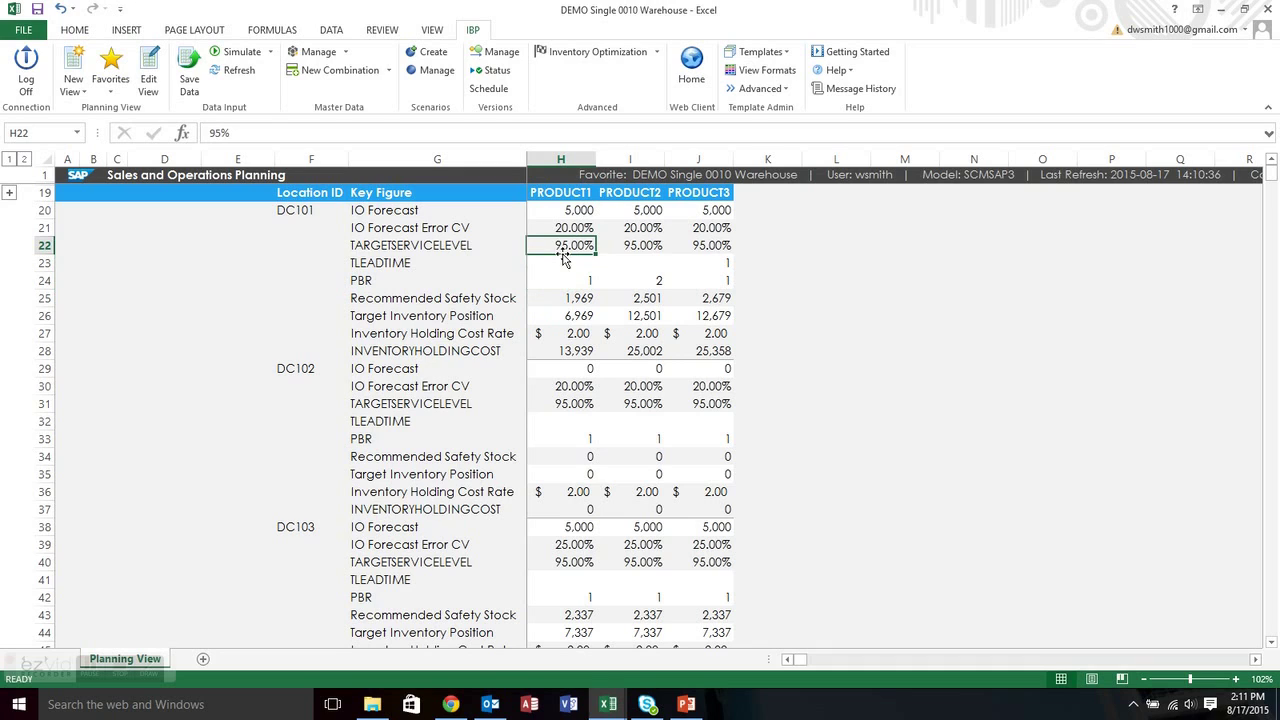
left_click(555, 351)
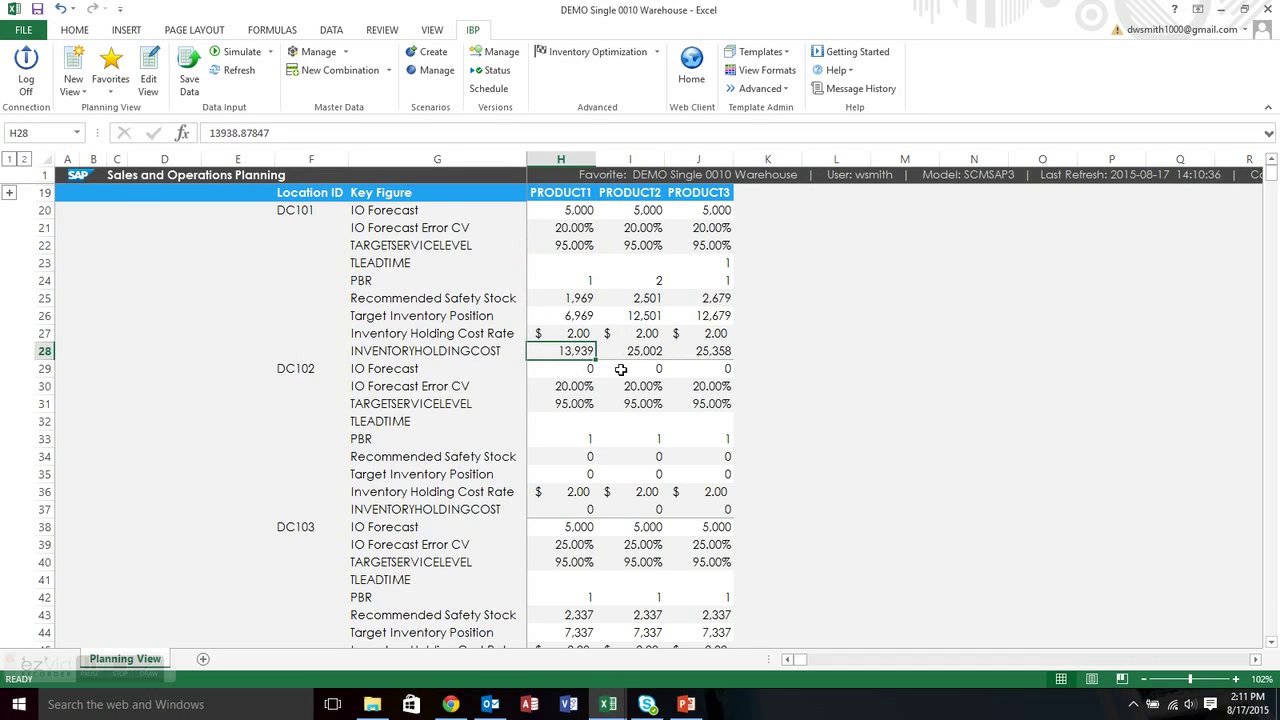
left_click(549, 335)
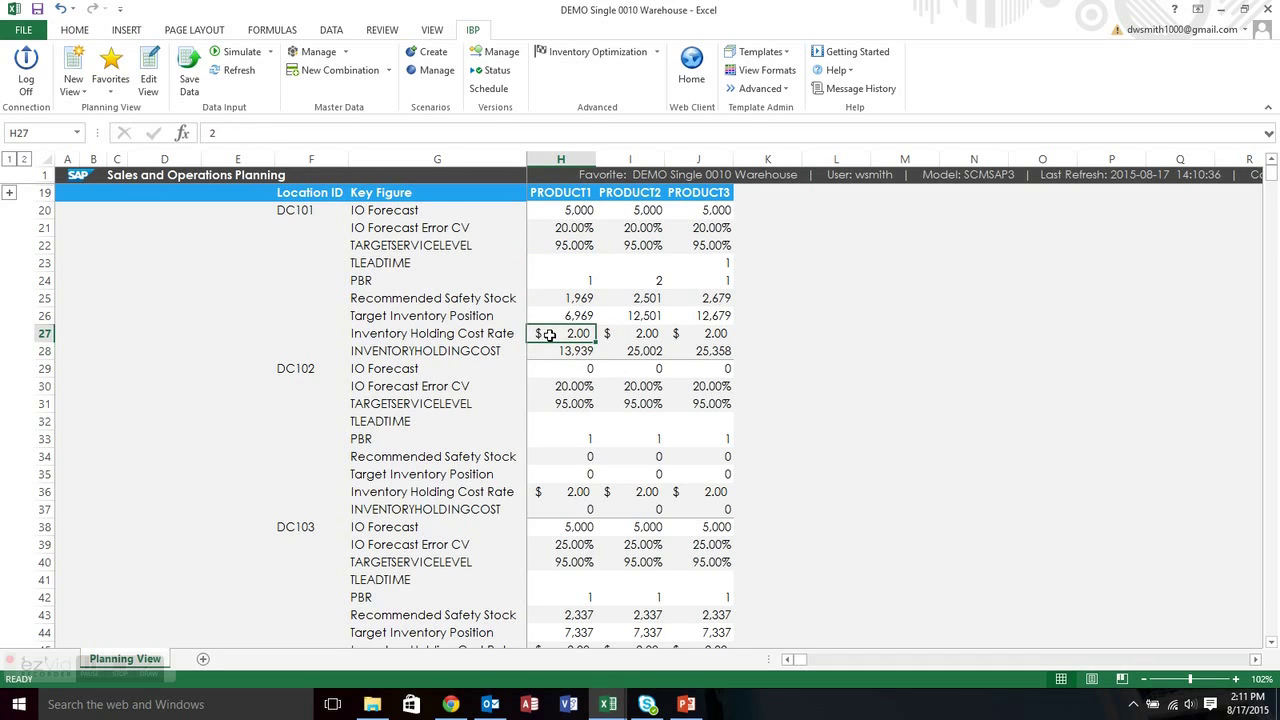
left_click(644, 299)
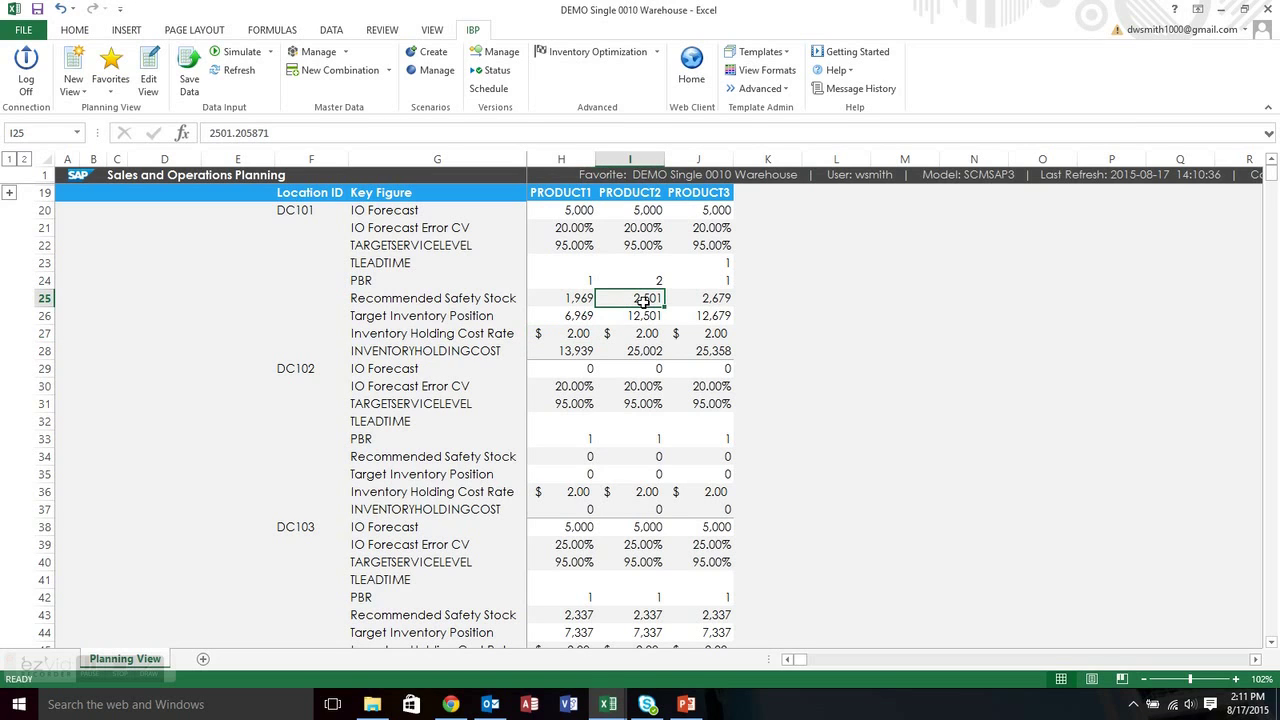
key("Down")
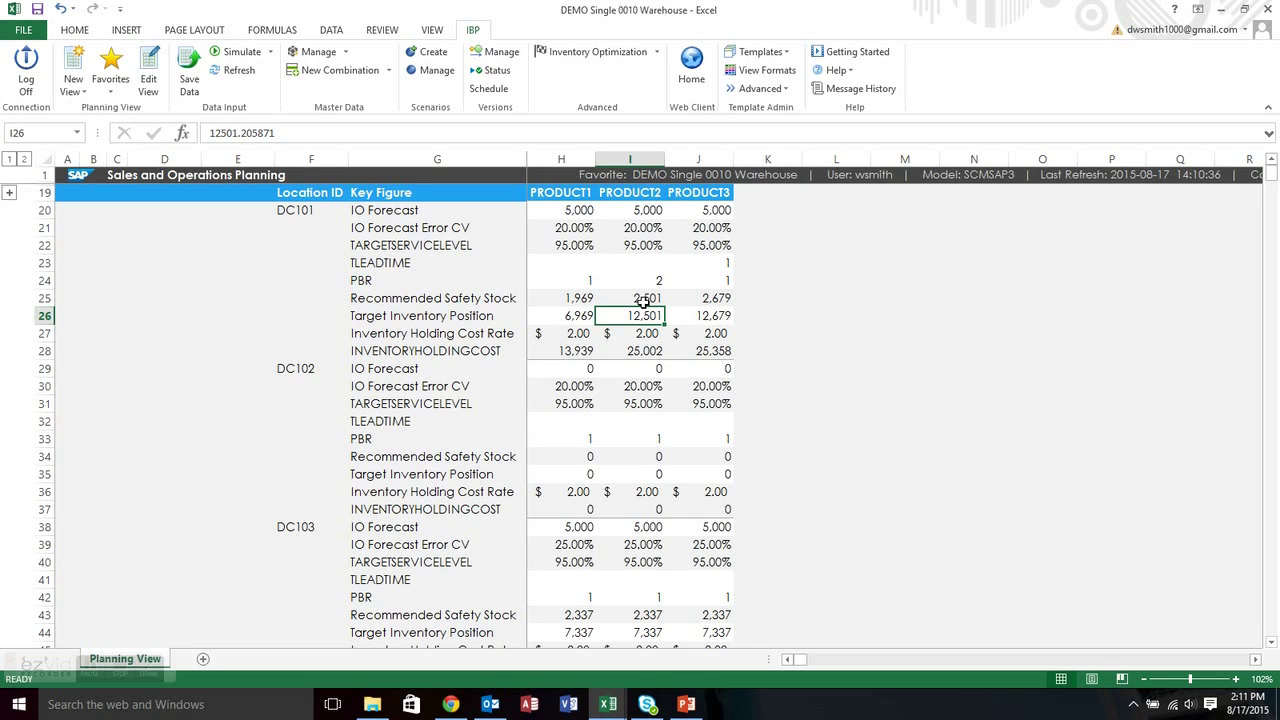
key("Right")
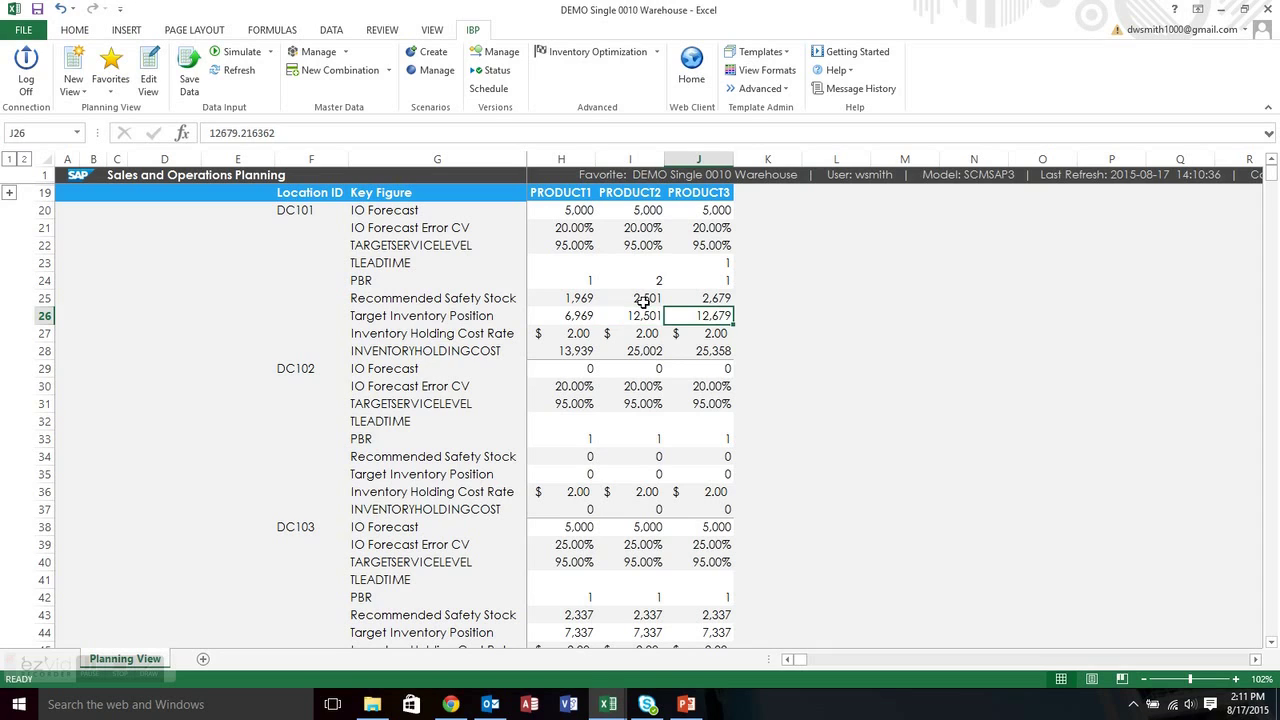
key("Up")
key("Up")
key("Up")
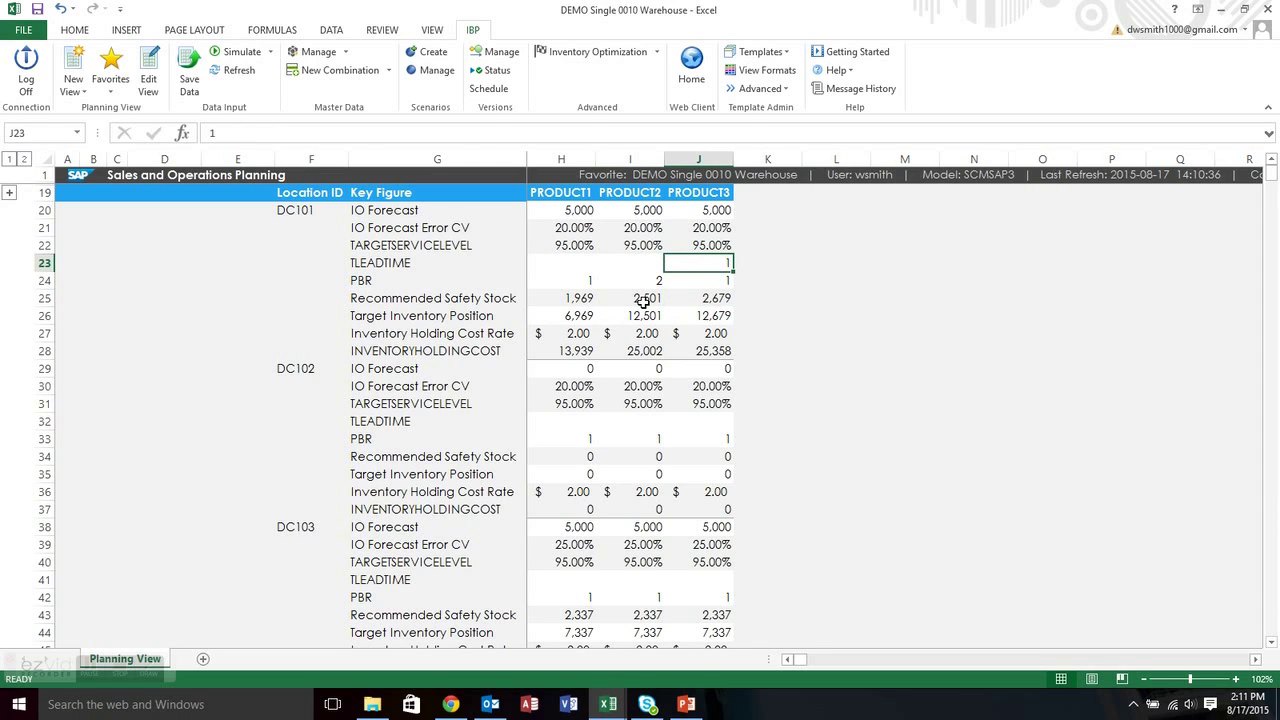
key("Down")
key("Down")
key("Down")
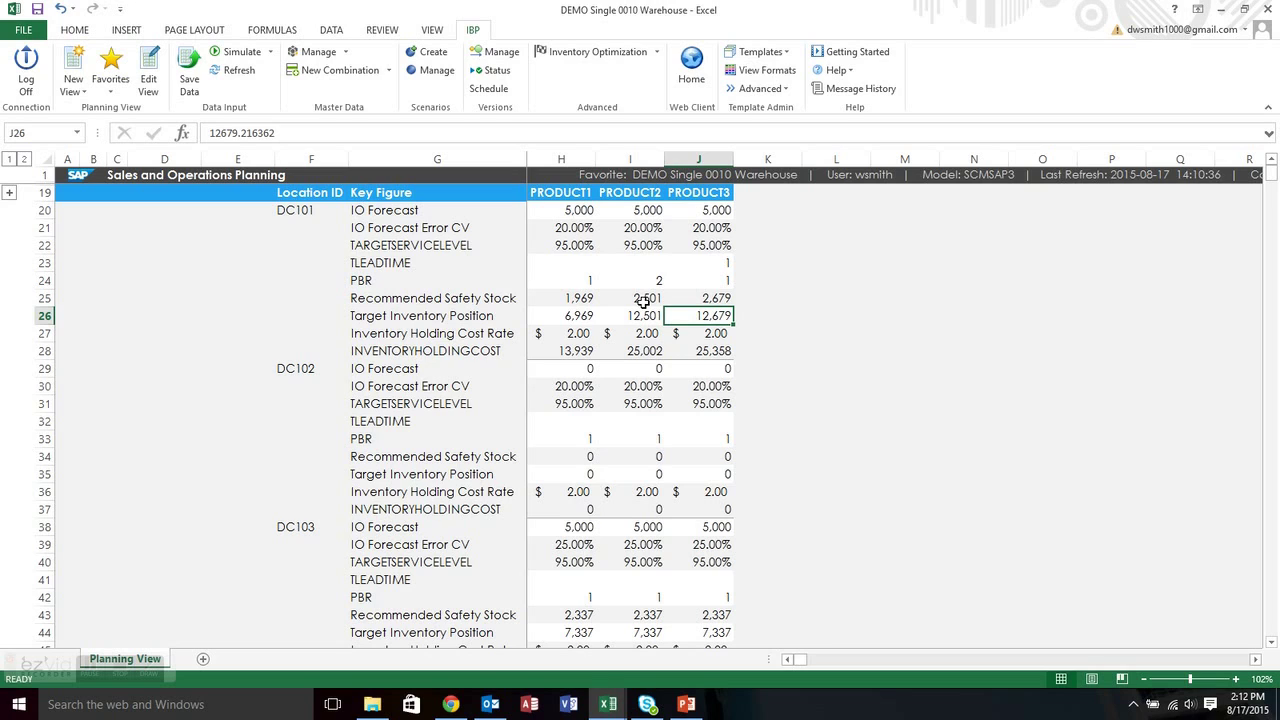
key("Down")
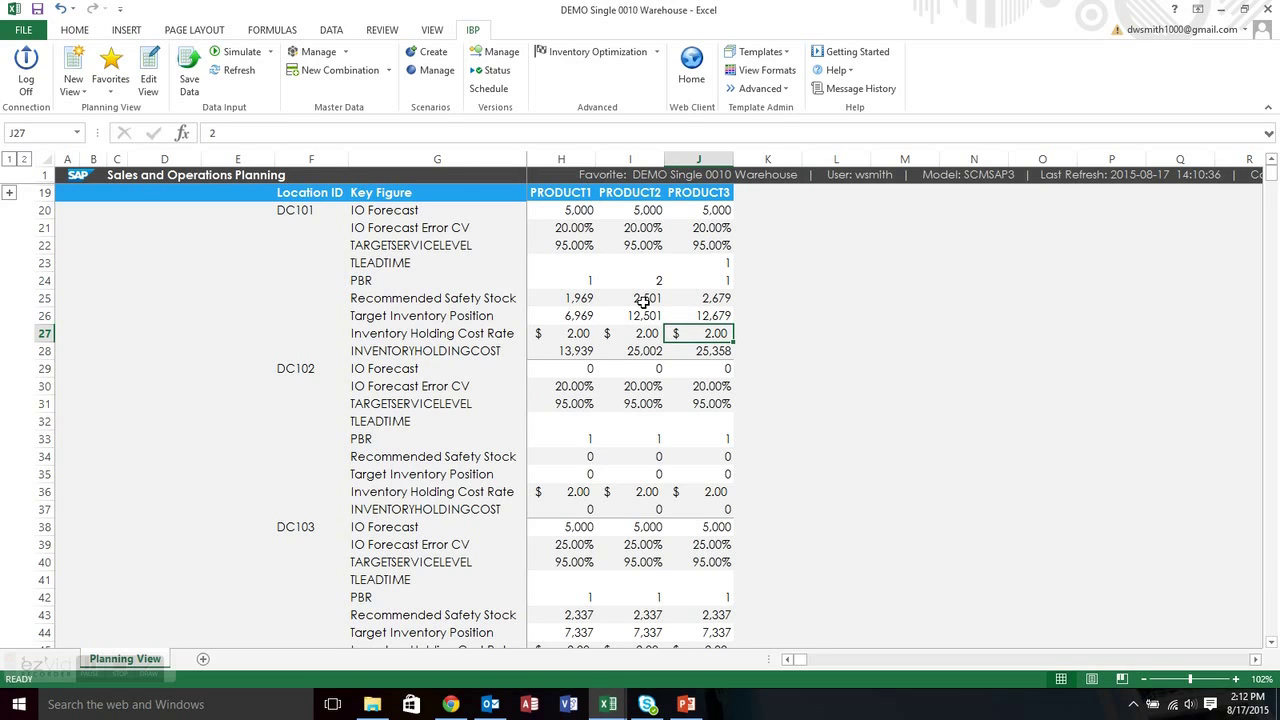
key("Down")
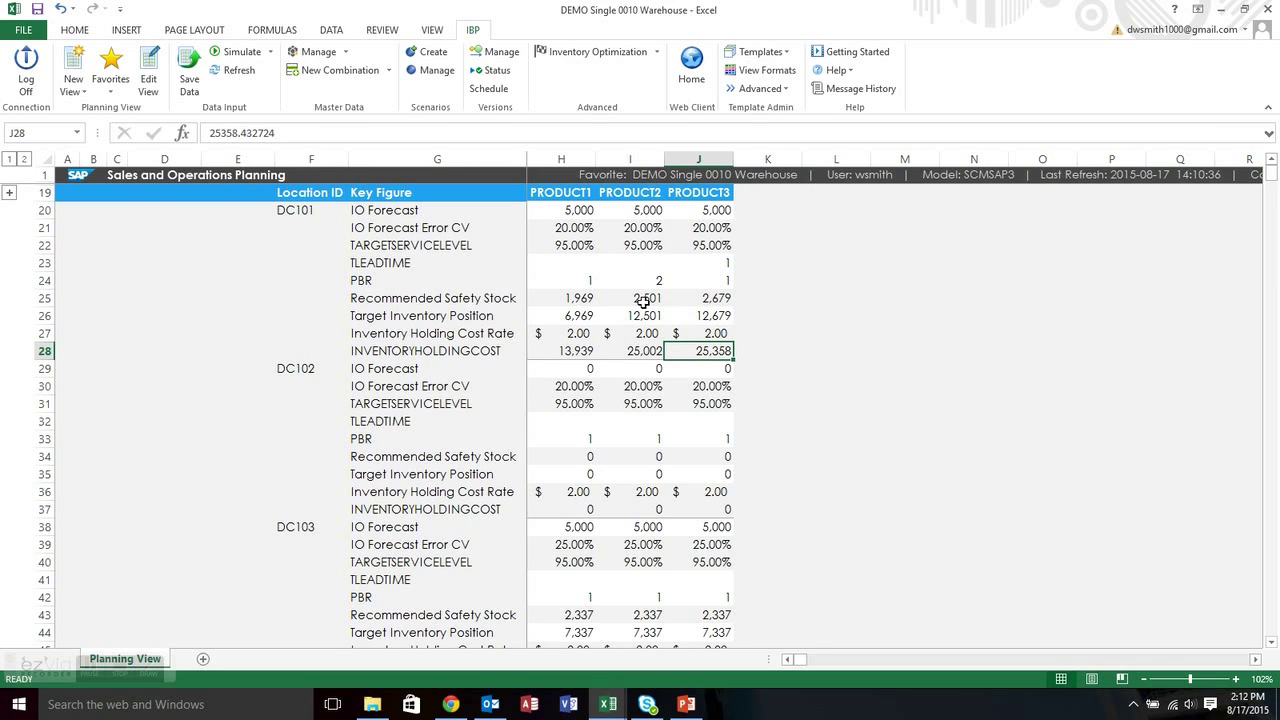
key("Down")
key("Down")
key("Down")
key("Down")
key("Down")
key("Down")
key("Down")
key("Down")
key("Down")
key("Down")
key("Down")
key("Down")
key("Down")
key("Down")
key("Down")
key("Down")
key("Down")
key("Down")
key("Down")
key("Down")
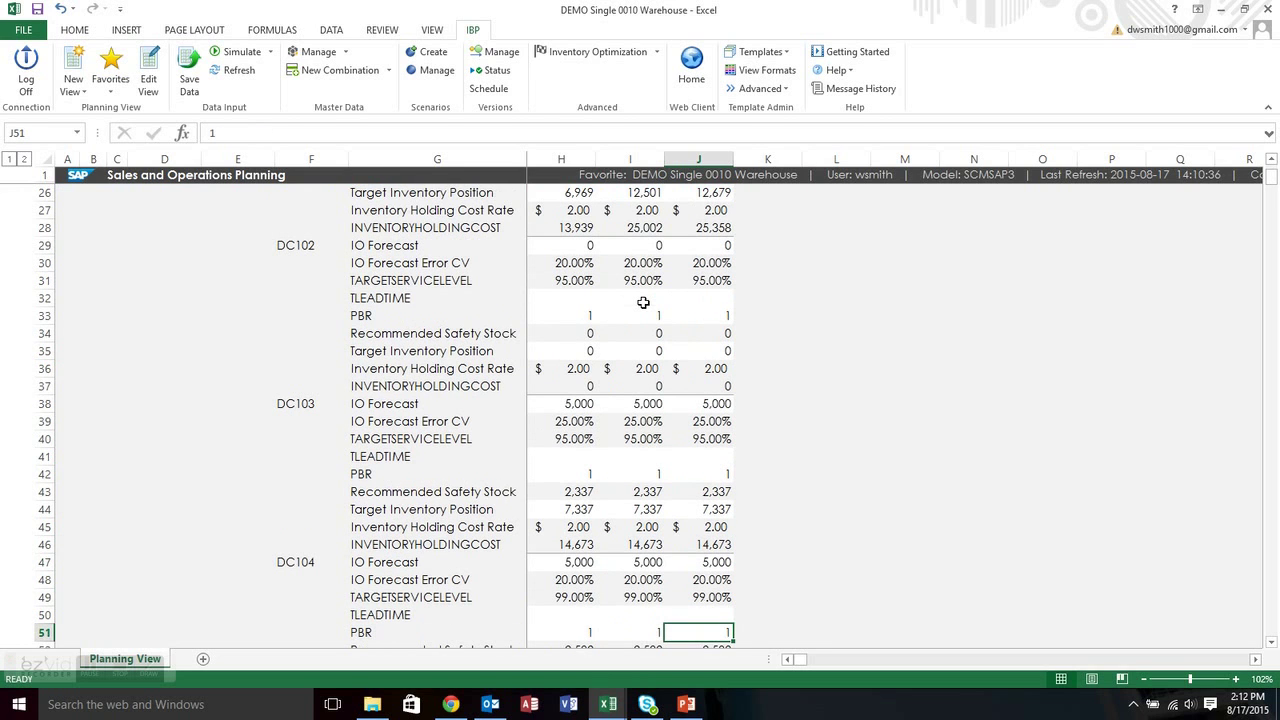
Step: Step through DC104 and DC103 holding cost, safety stock and PBR figures, then down to PLANT202
key("Down")
key("Down")
key("Down")
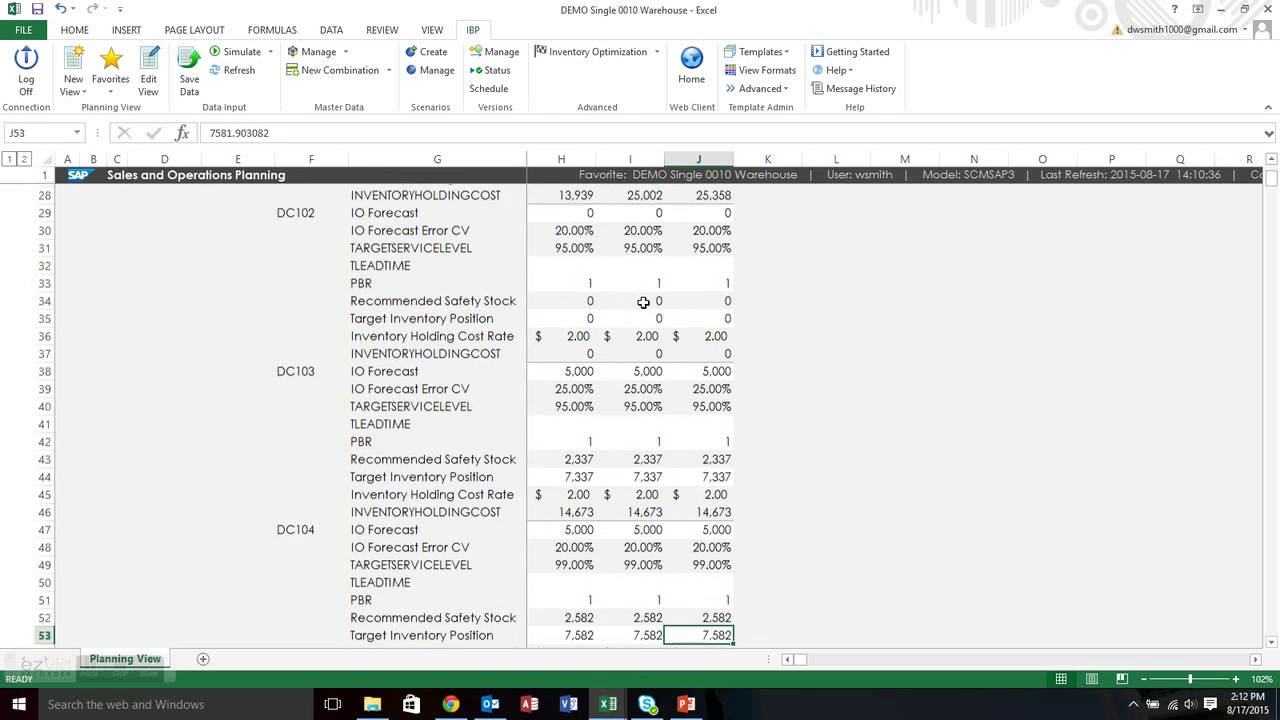
key("Left")
key("Left")
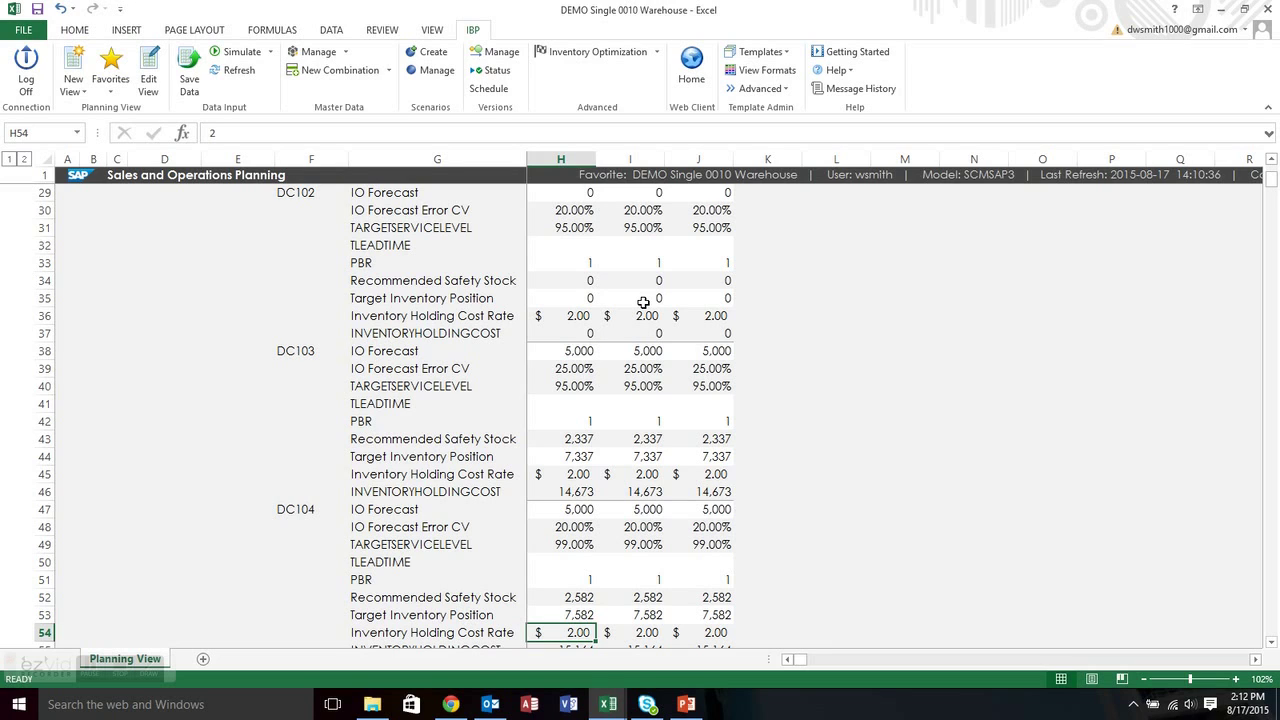
key("Up")
key("Up")
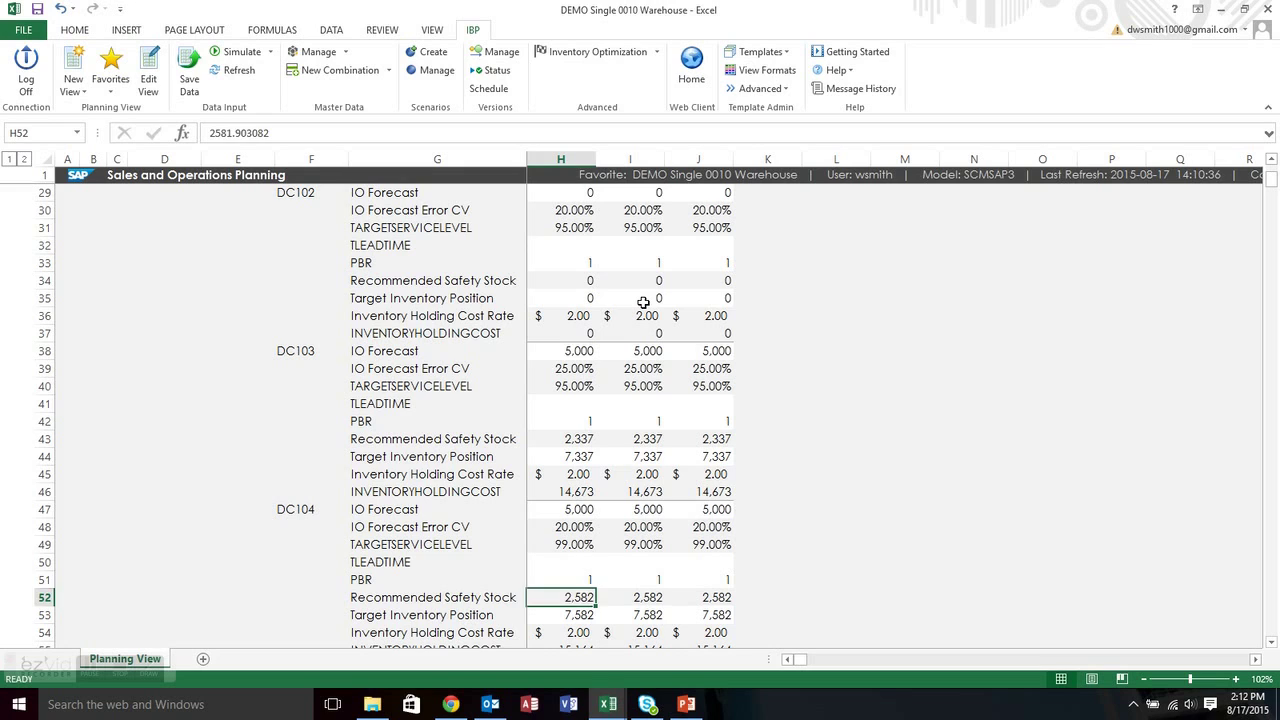
key("Up")
key("Up")
key("Up")
key("Up")
key("Down")
key("Down")
key("Down")
key("Down")
key("Down")
key("Up")
key("Up")
key("Up")
key("Up")
key("Up")
key("Up")
key("Up")
key("Up")
key("Up")
key("Up")
key("Up")
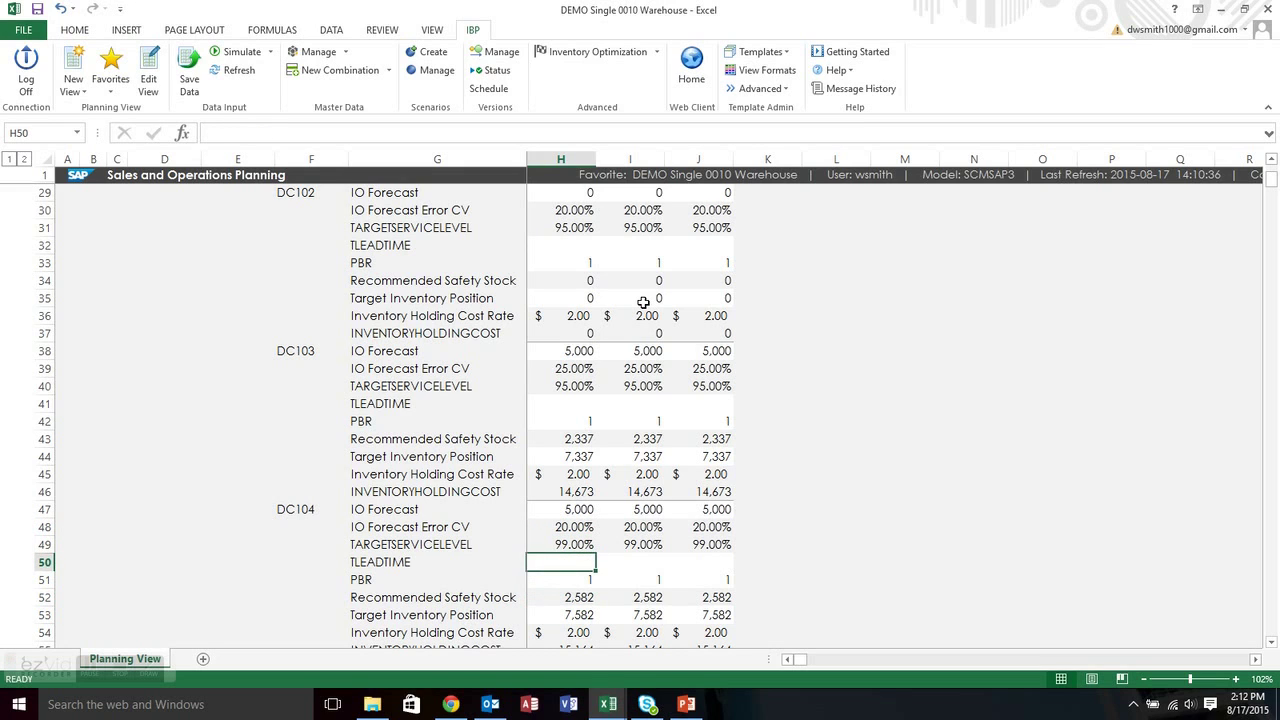
key("Up")
key("Up")
key("Up")
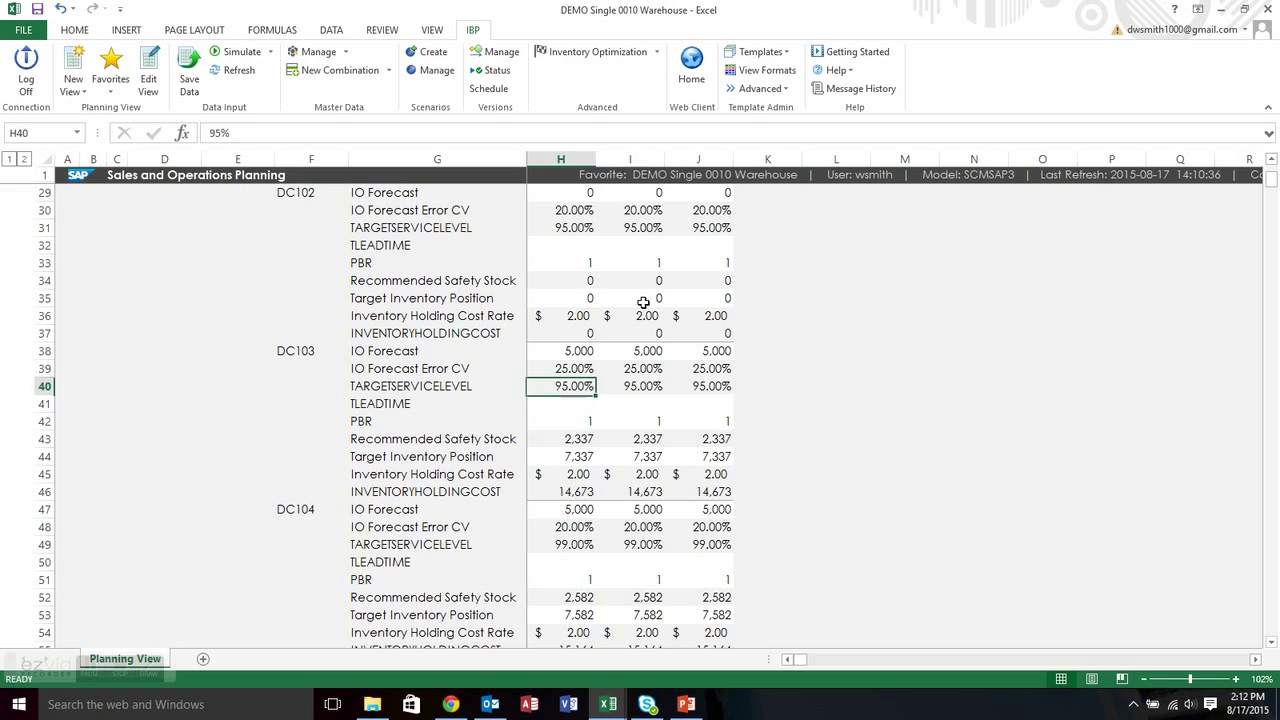
key("Down")
key("Down")
key("Down")
key("Down")
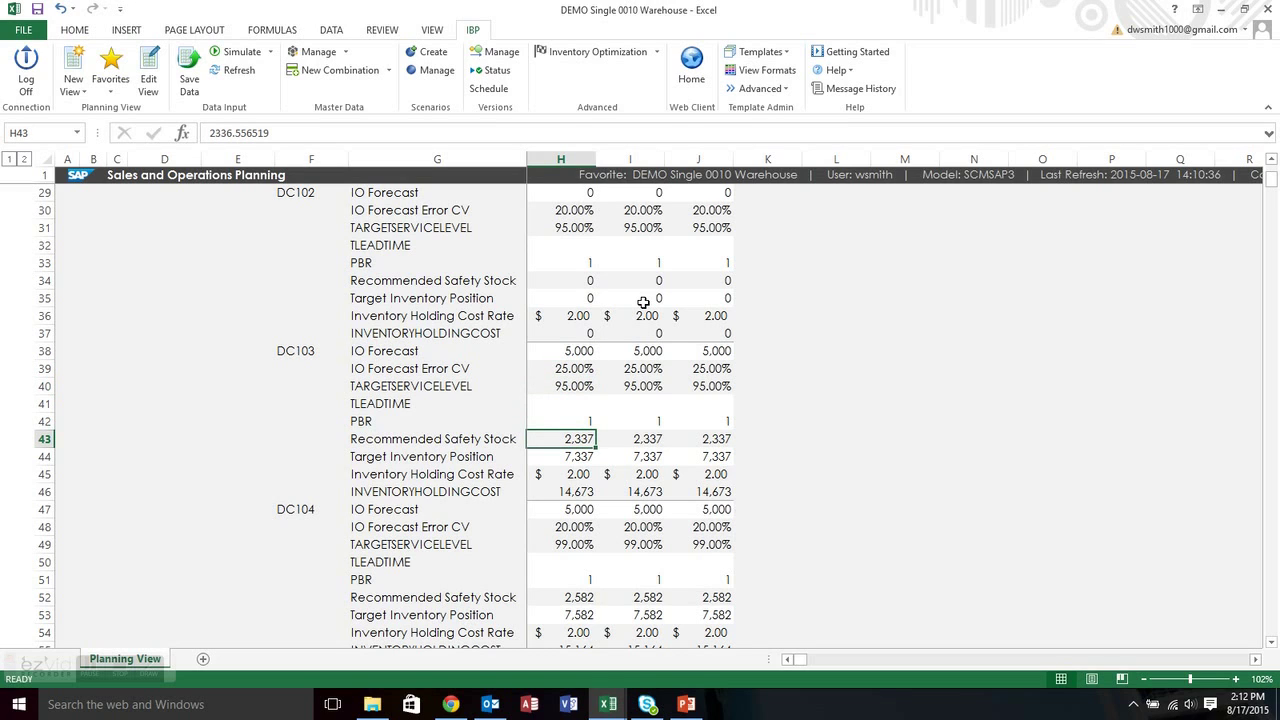
key("Down")
key("Down")
key("Down")
key("Down")
key("Down")
key("Down")
key("Down")
key("Down")
key("Down")
key("Down")
key("Down")
key("Down")
key("Down")
key("Down")
key("Down")
key("Down")
key("Down")
key("Down")
key("Down")
key("Down")
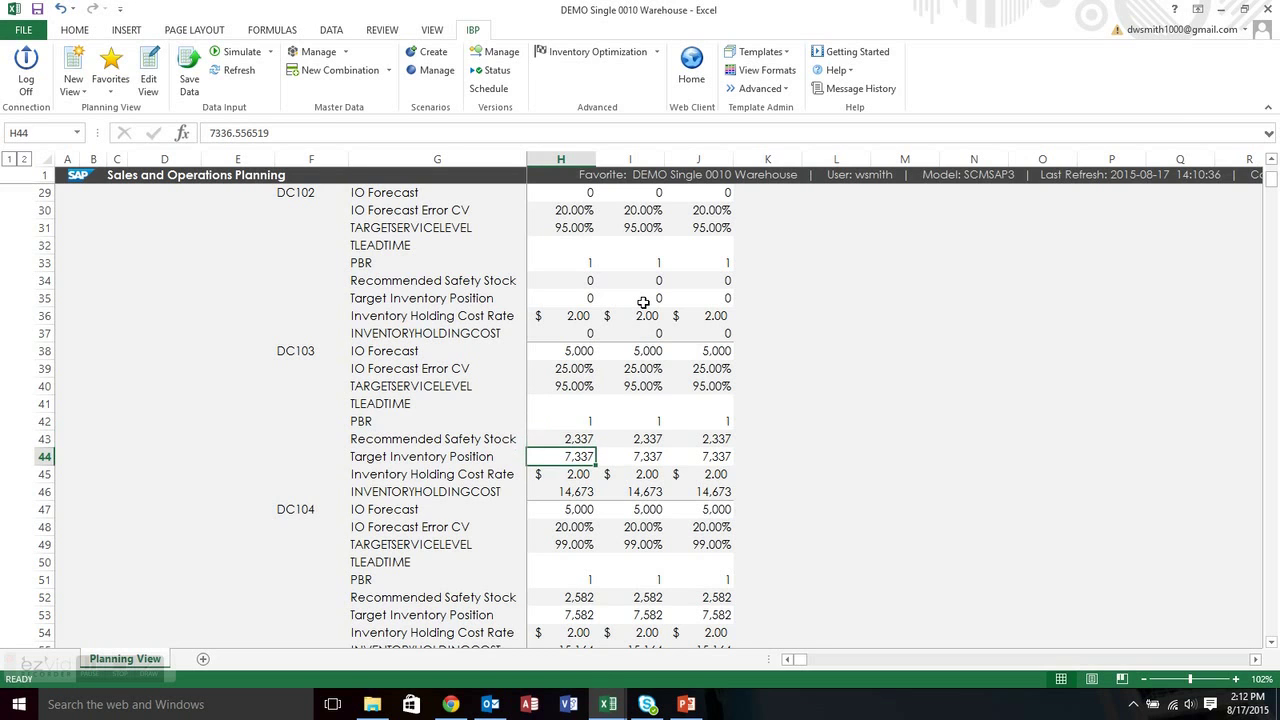
key("Up")
key("Up")
key("Up")
key("Up")
key("Up")
key("Up")
key("Up")
key("Up")
key("Up")
key("Up")
key("Up")
key("Up")
key("Up")
key("Up")
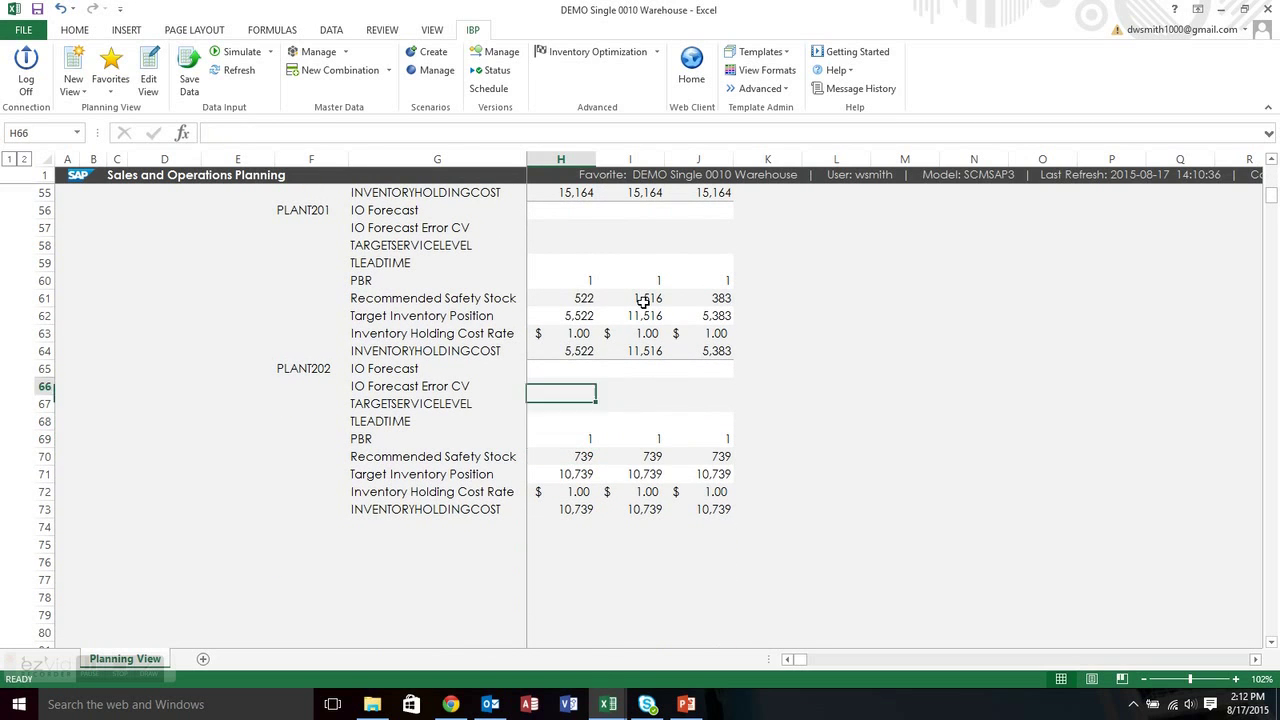
key("shift+Down")
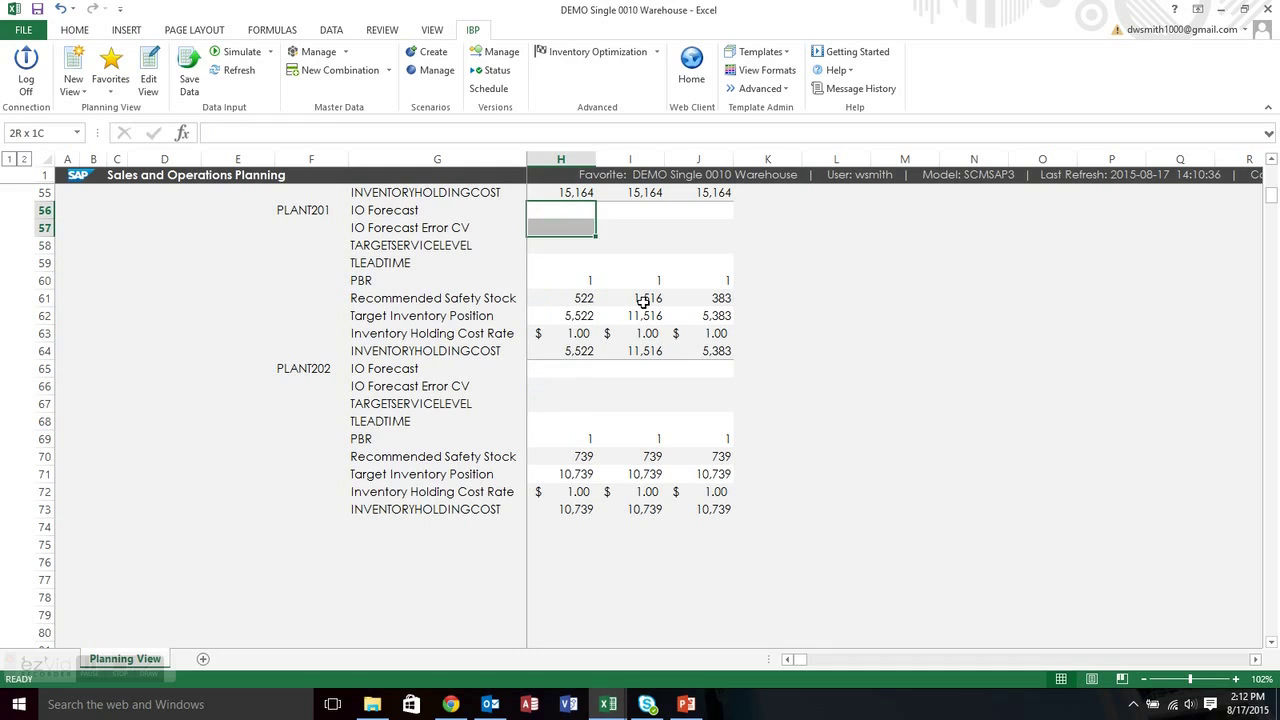
key("shift+Right")
key("shift+Right")
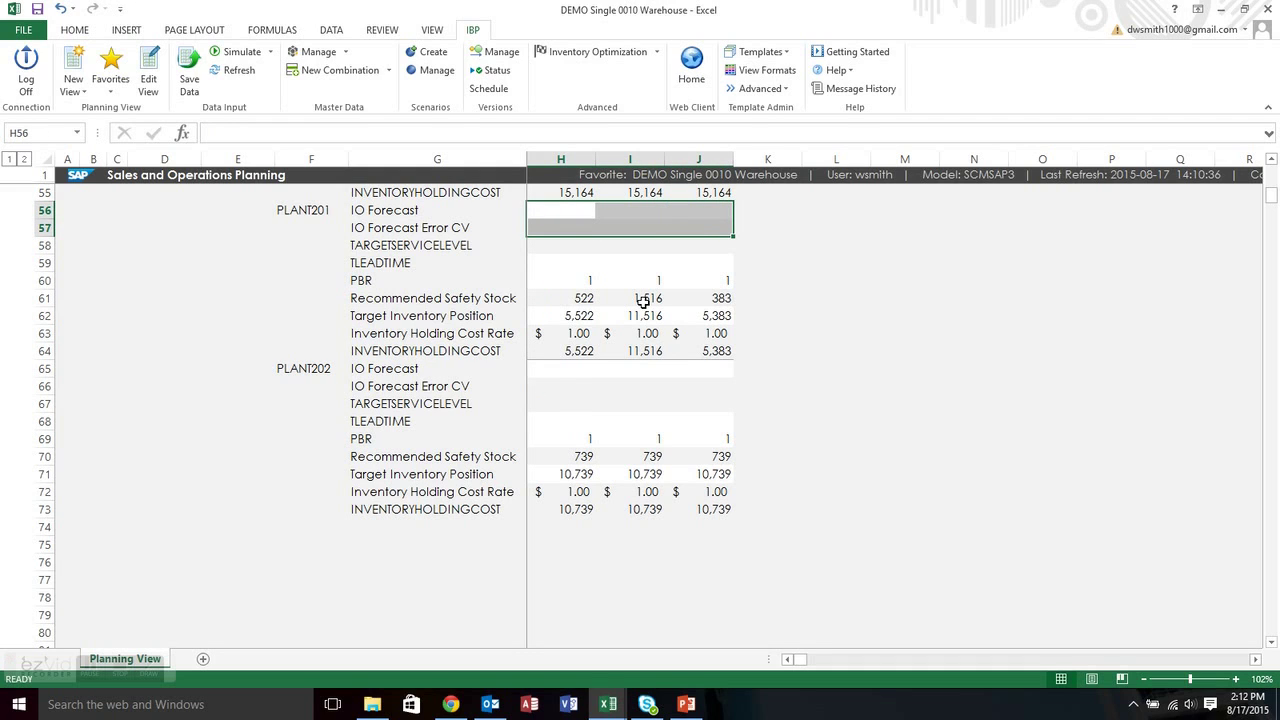
key("Down")
key("Down")
key("Down")
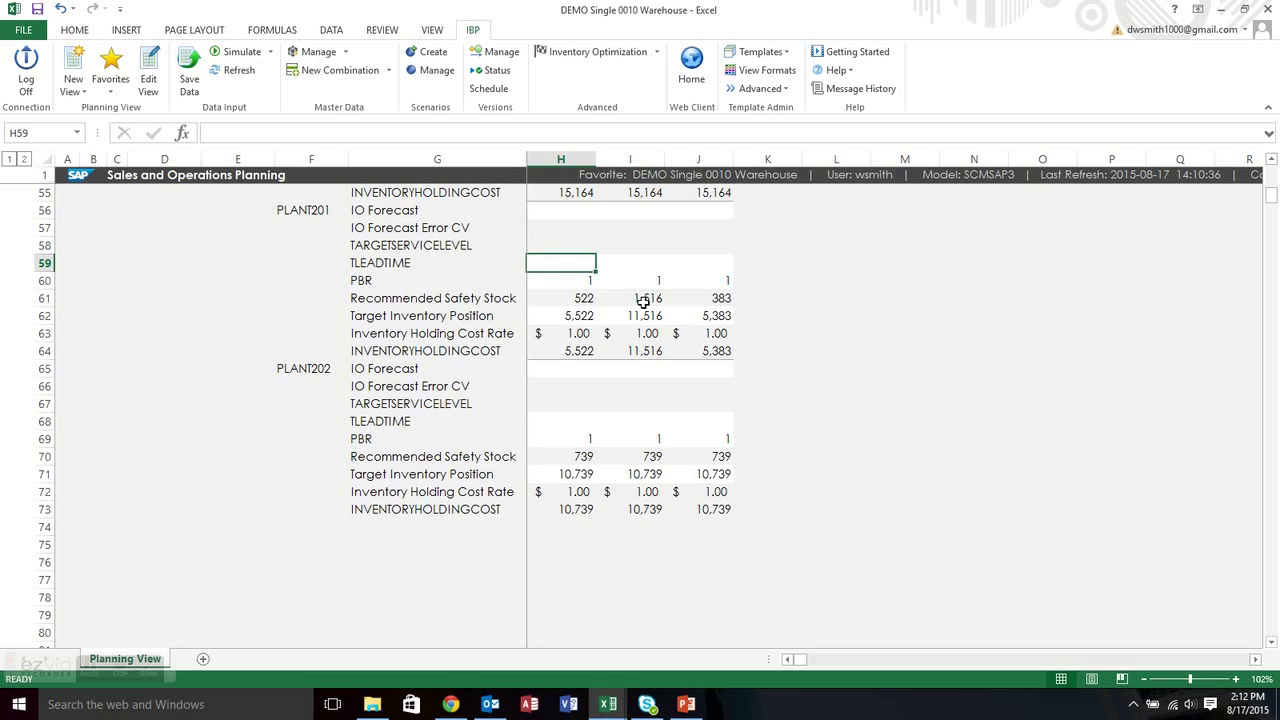
key("Down")
key("Down")
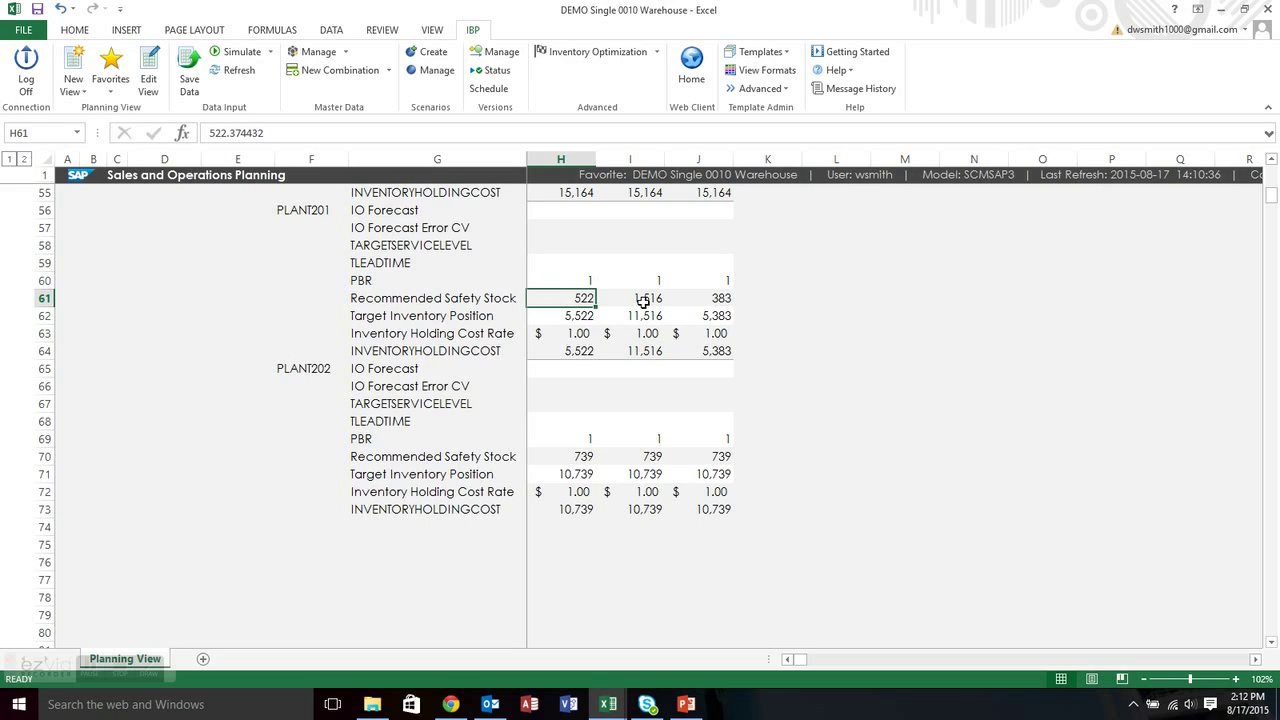
key("Down")
key("Down")
key("Down")
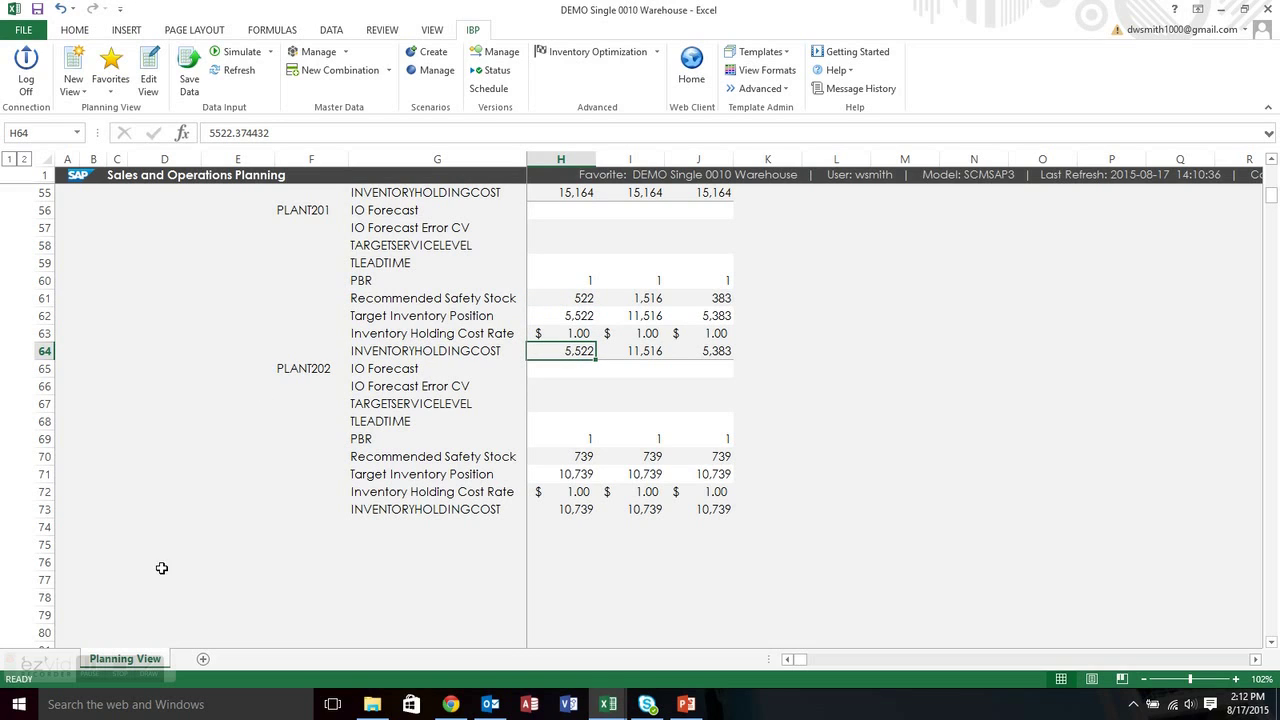
Step: Check Propagated Demand for DC101 and for PLANT201 across all products
left_click(95, 668)
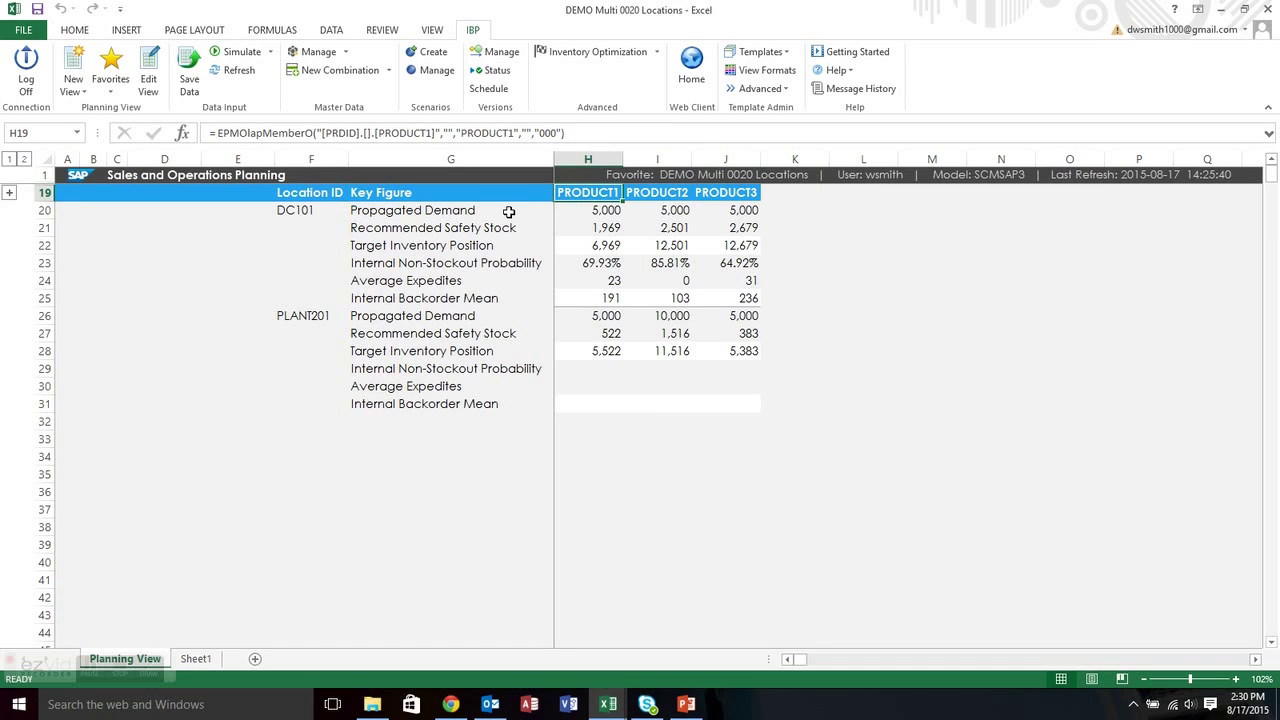
left_click(509, 212)
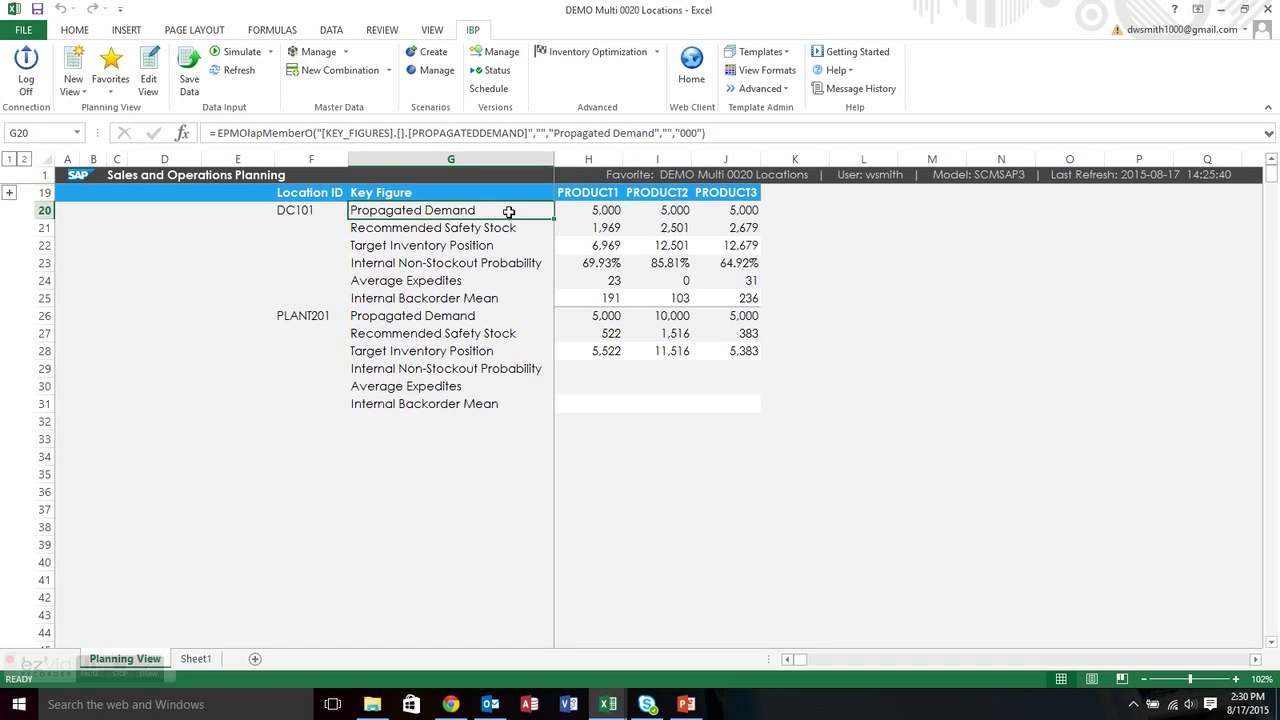
left_click(510, 317)
left_click(587, 316)
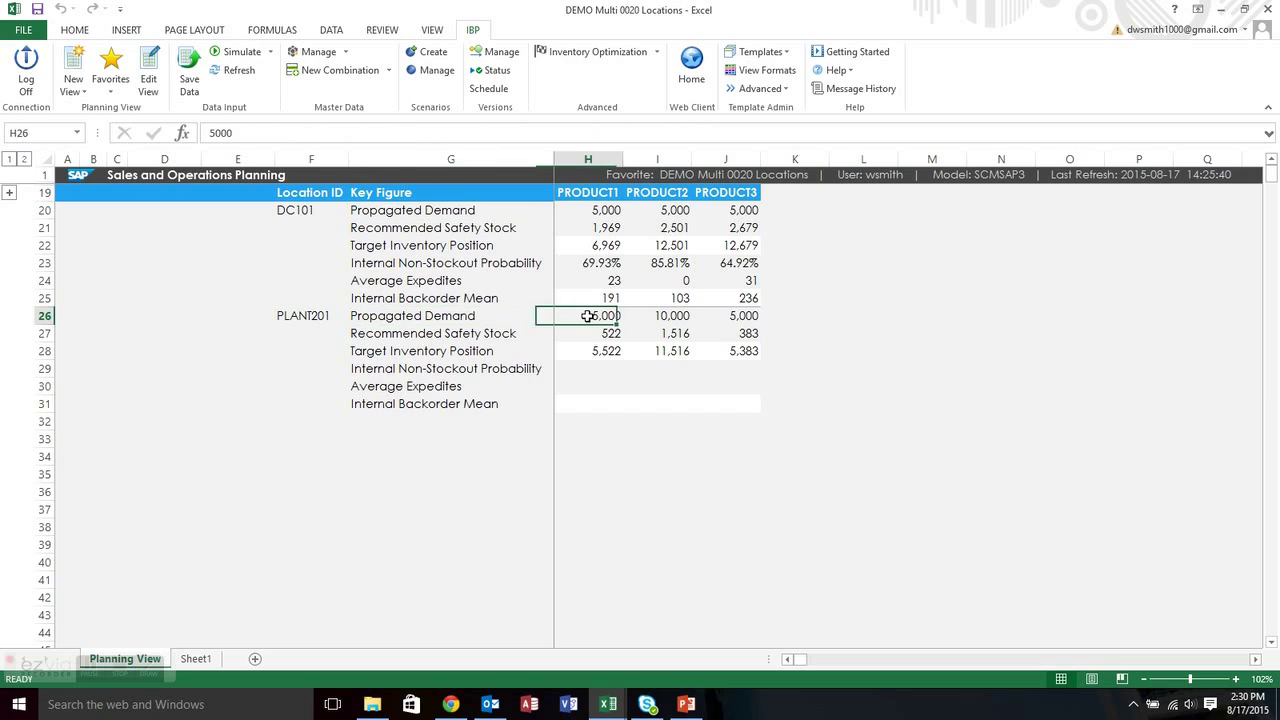
left_click(654, 316)
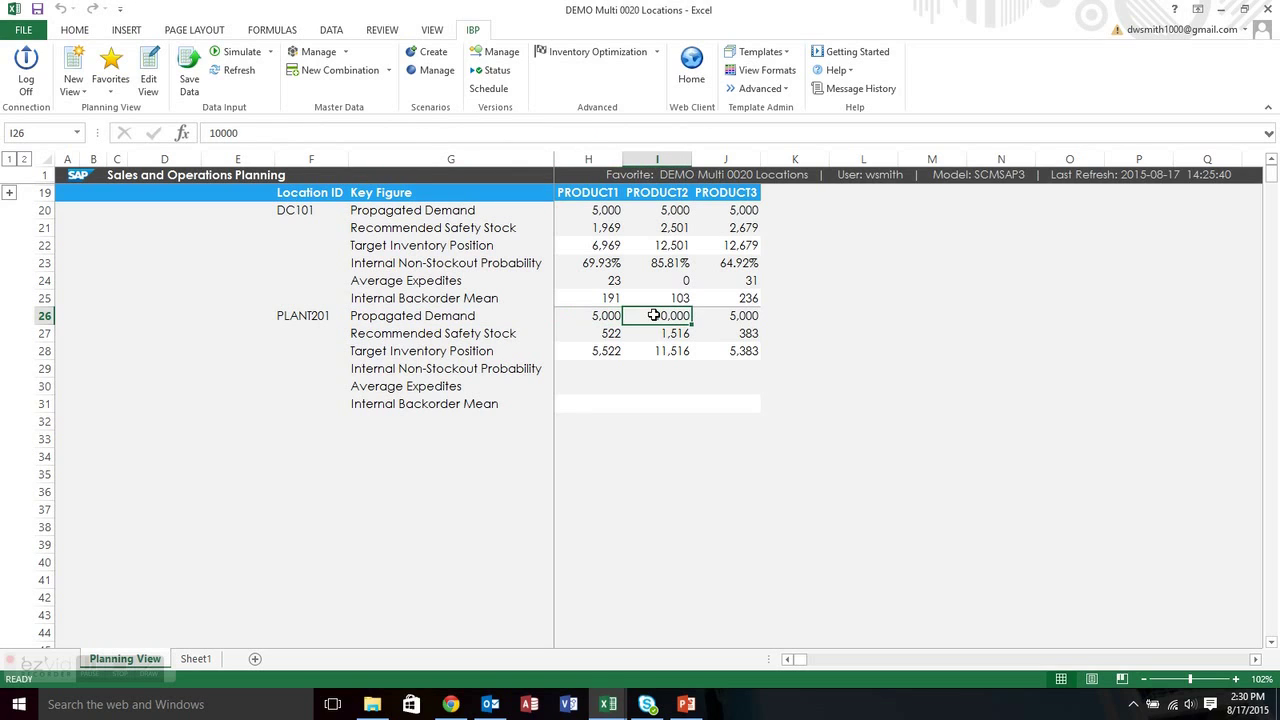
left_click(727, 315)
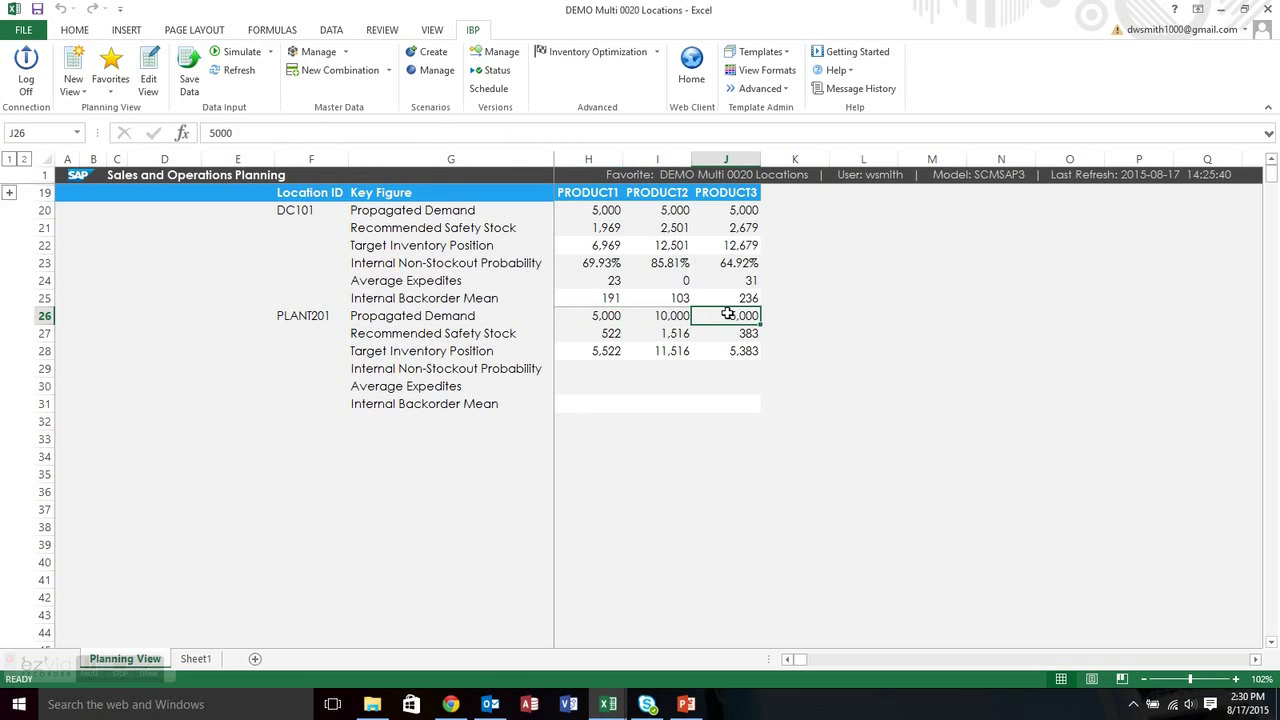
Step: Inspect DC101's Recommended Safety Stock, Target Inventory Position and Internal Non-Stockout Probability rows
left_click(505, 227)
left_click(511, 245)
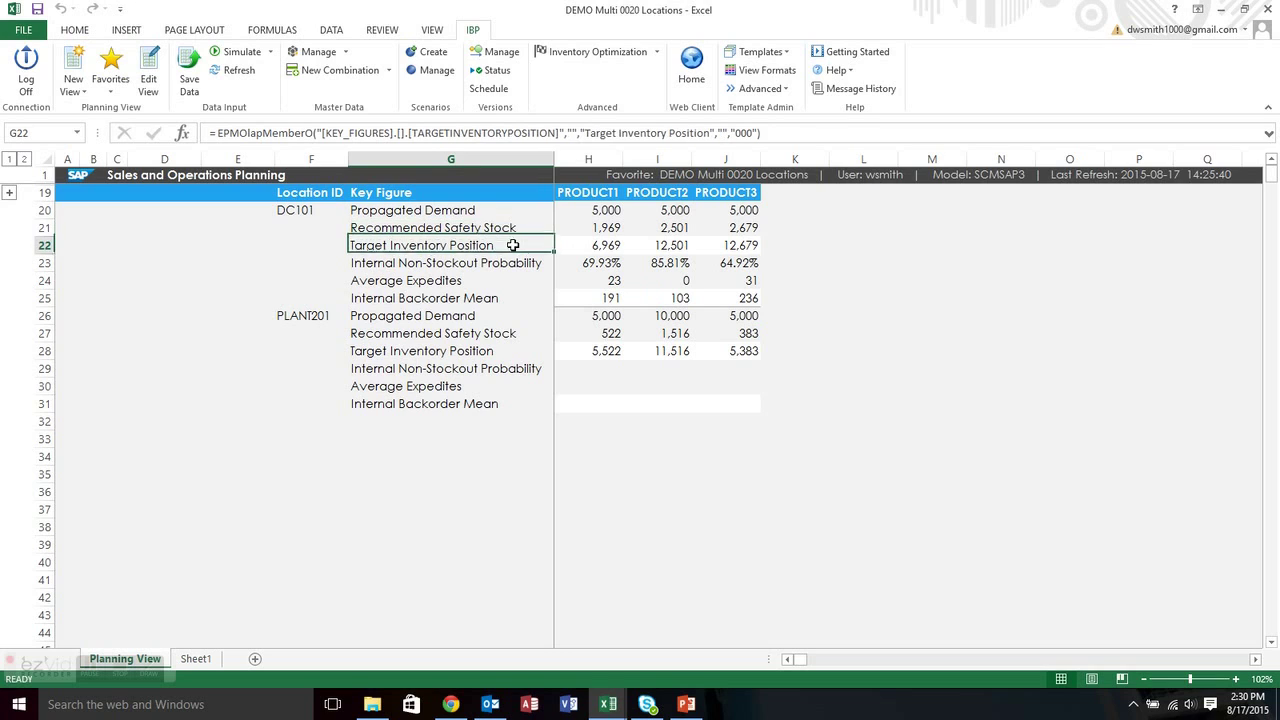
left_click_drag(520, 265, 723, 261)
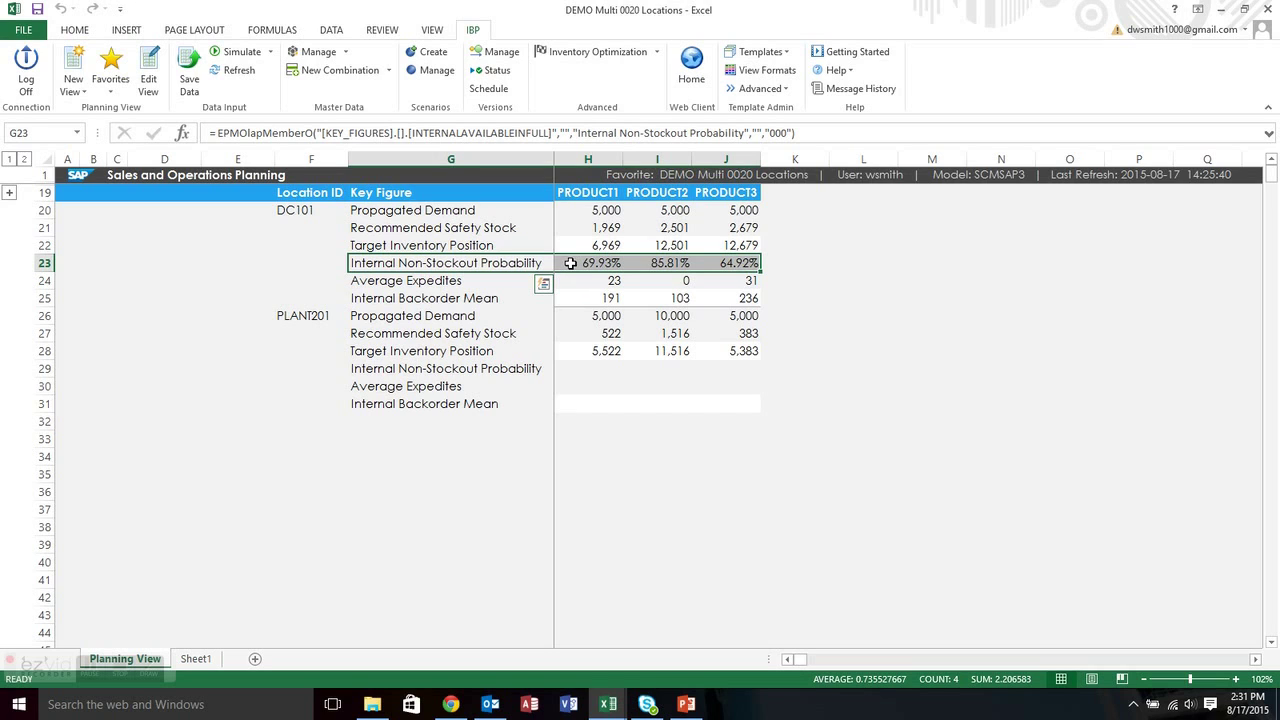
left_click(572, 263)
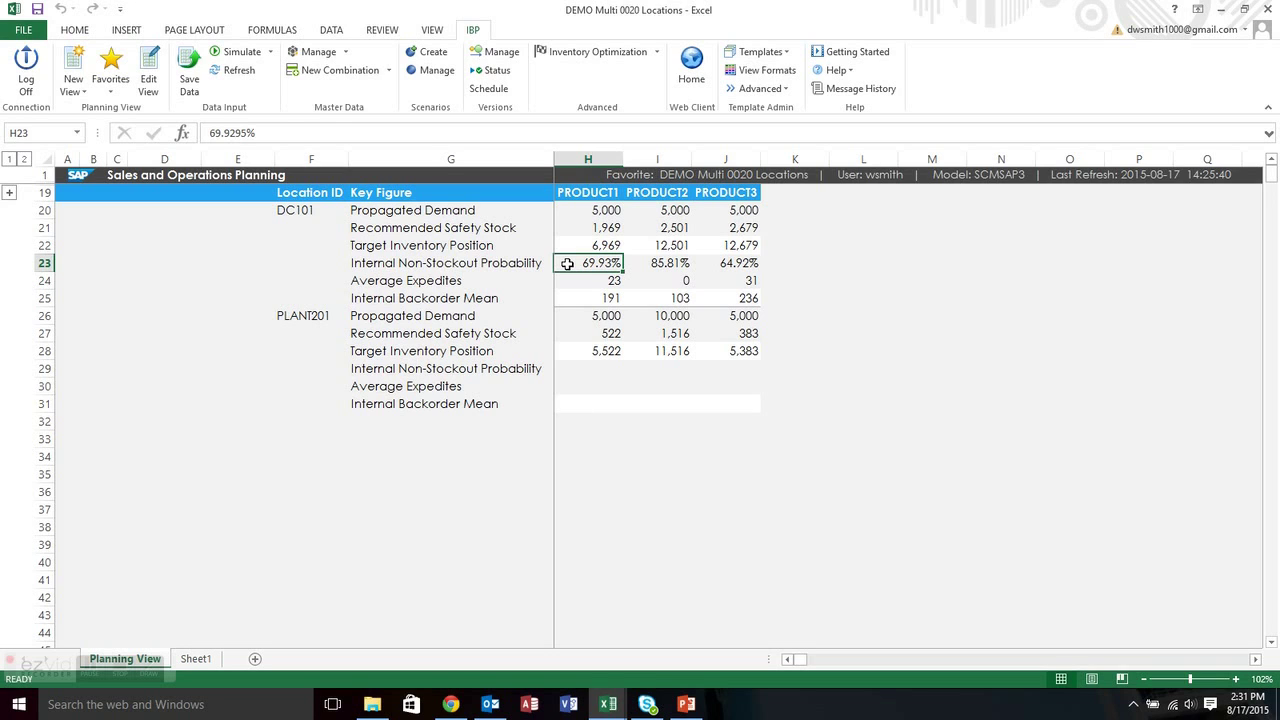
left_click(577, 332)
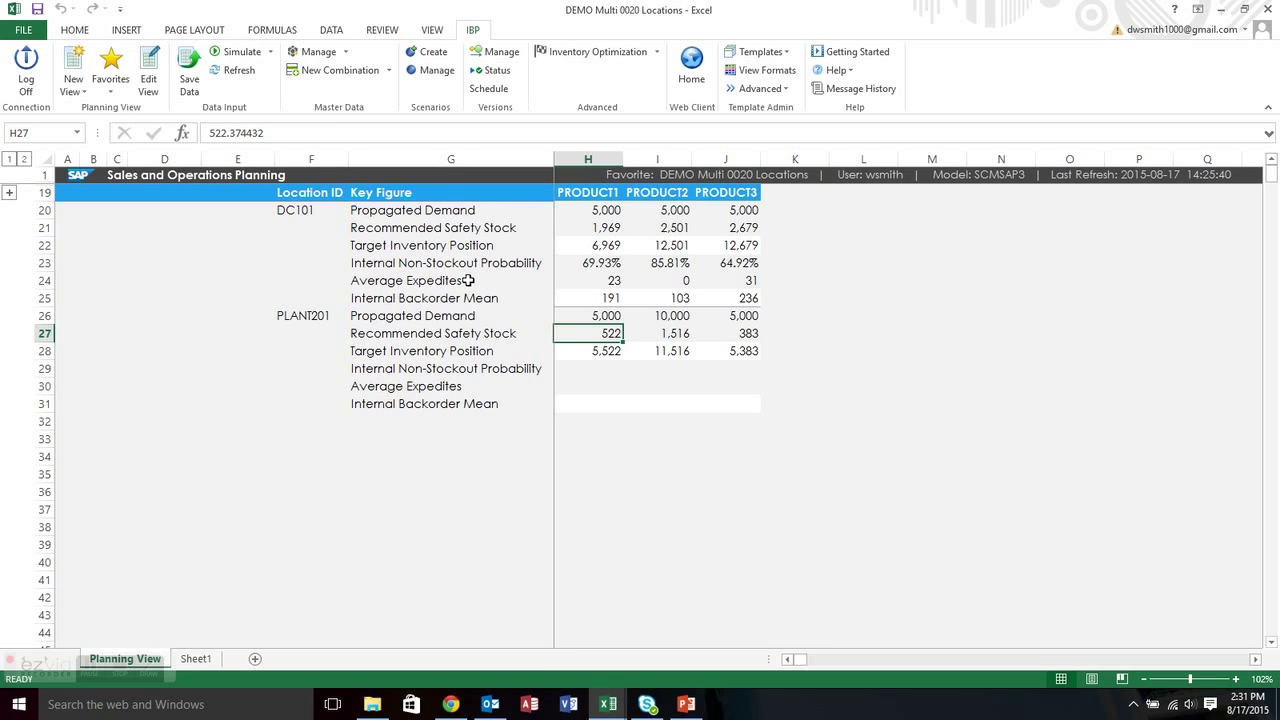
left_click_drag(467, 281, 497, 298)
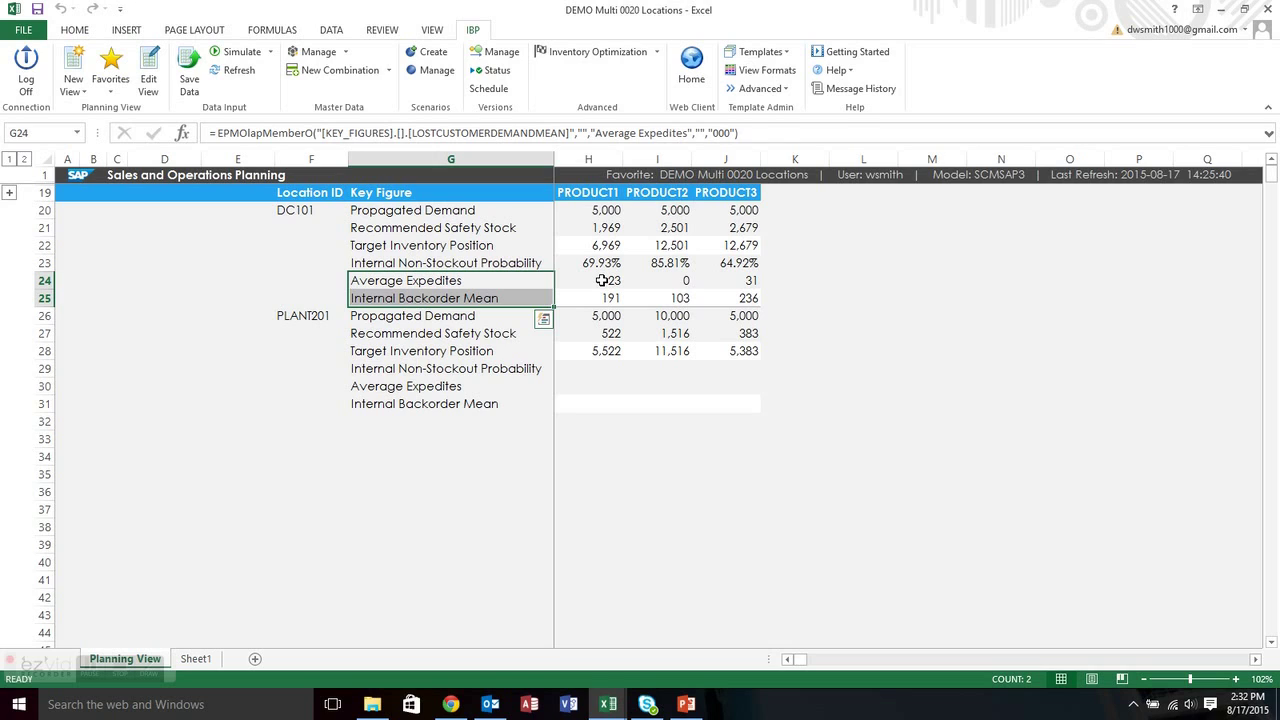
Step: Check DC101's Average Expedites value for PRODUCT1
left_click(602, 280)
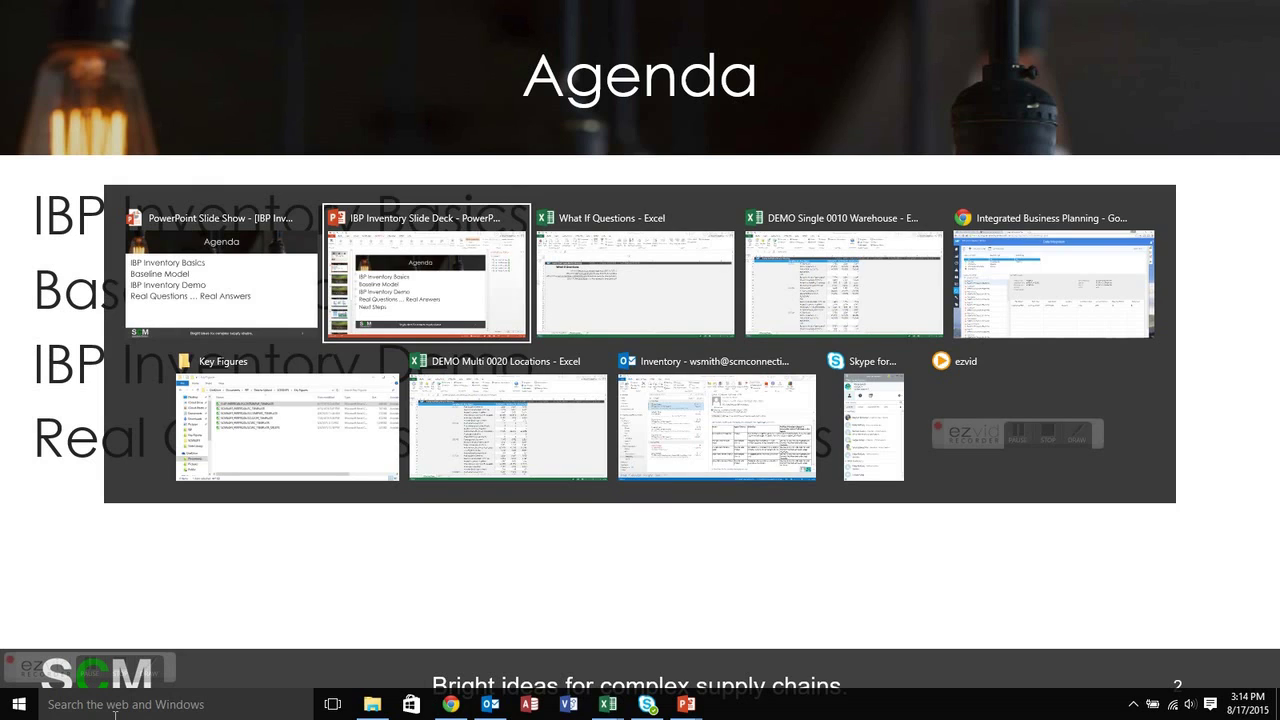
Step: Switch to the 'What If Questions - Excel' window
key("Tab")
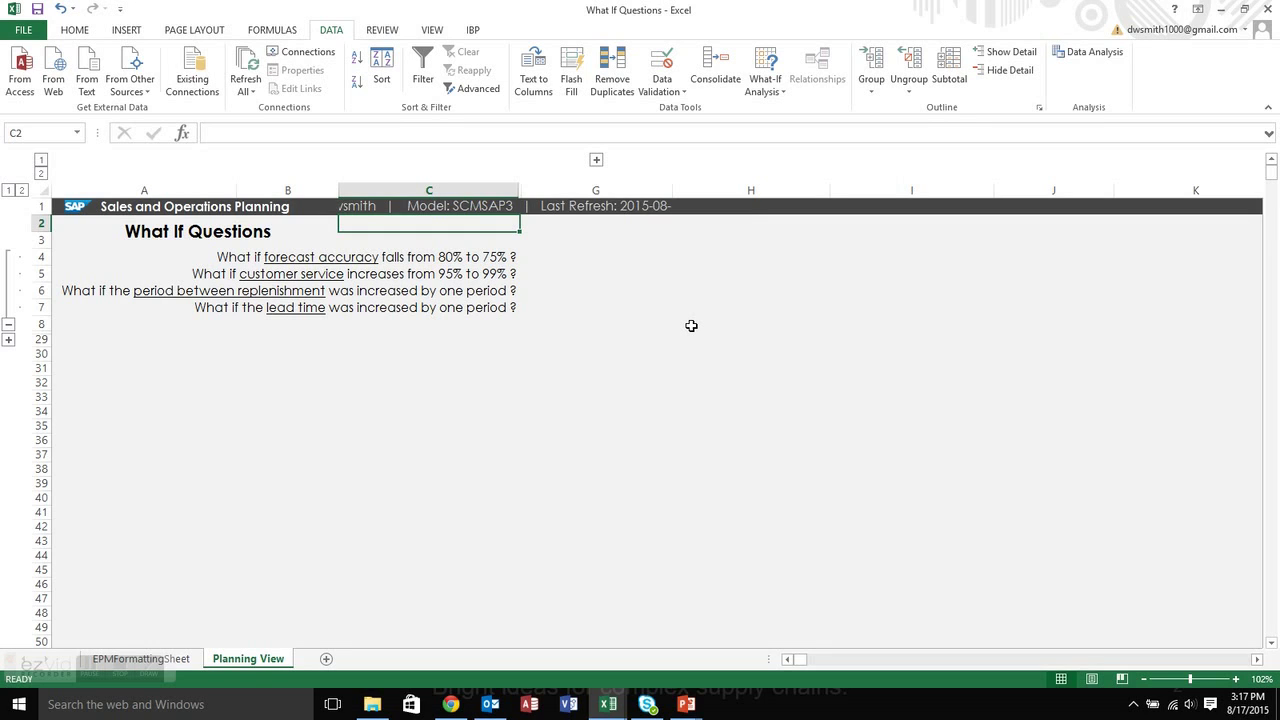
Step: Expand grouped columns D–F and rows 9–28, then browse scenario labels like DC103 (75% Accuracy)
left_click(596, 160)
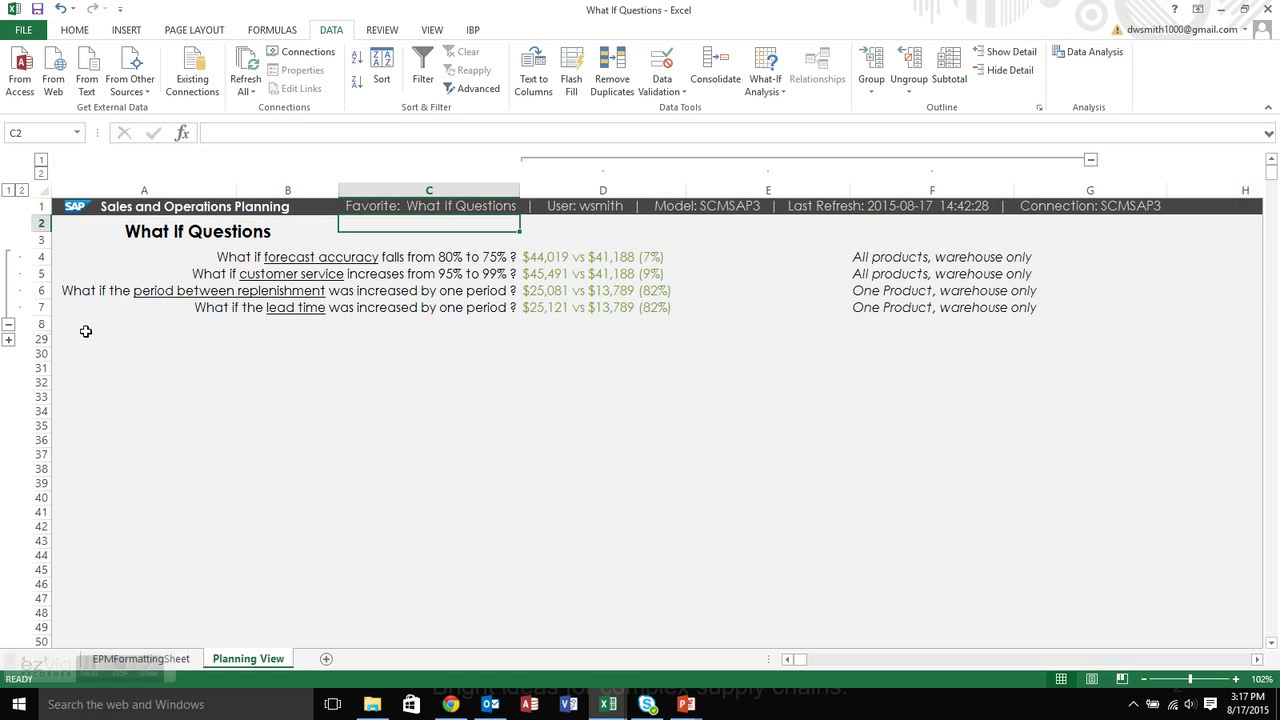
left_click(8, 342)
scroll(300, 410, "down", 1)
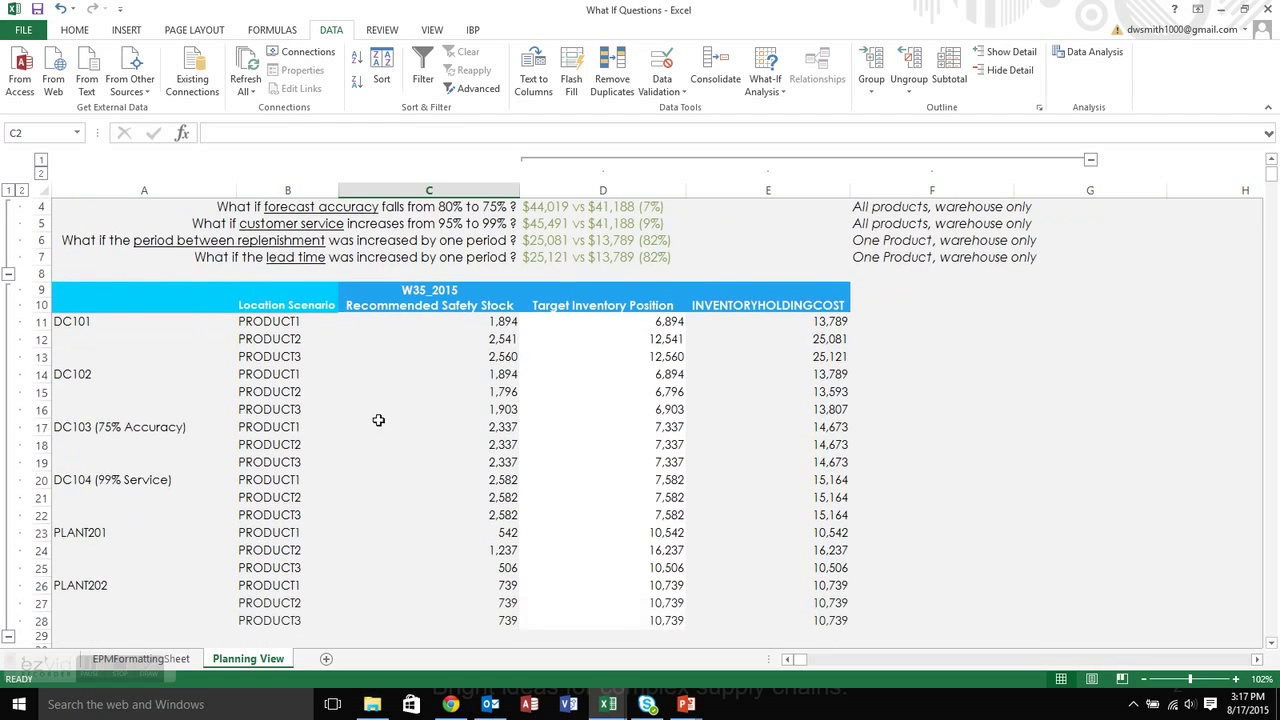
left_click(181, 427)
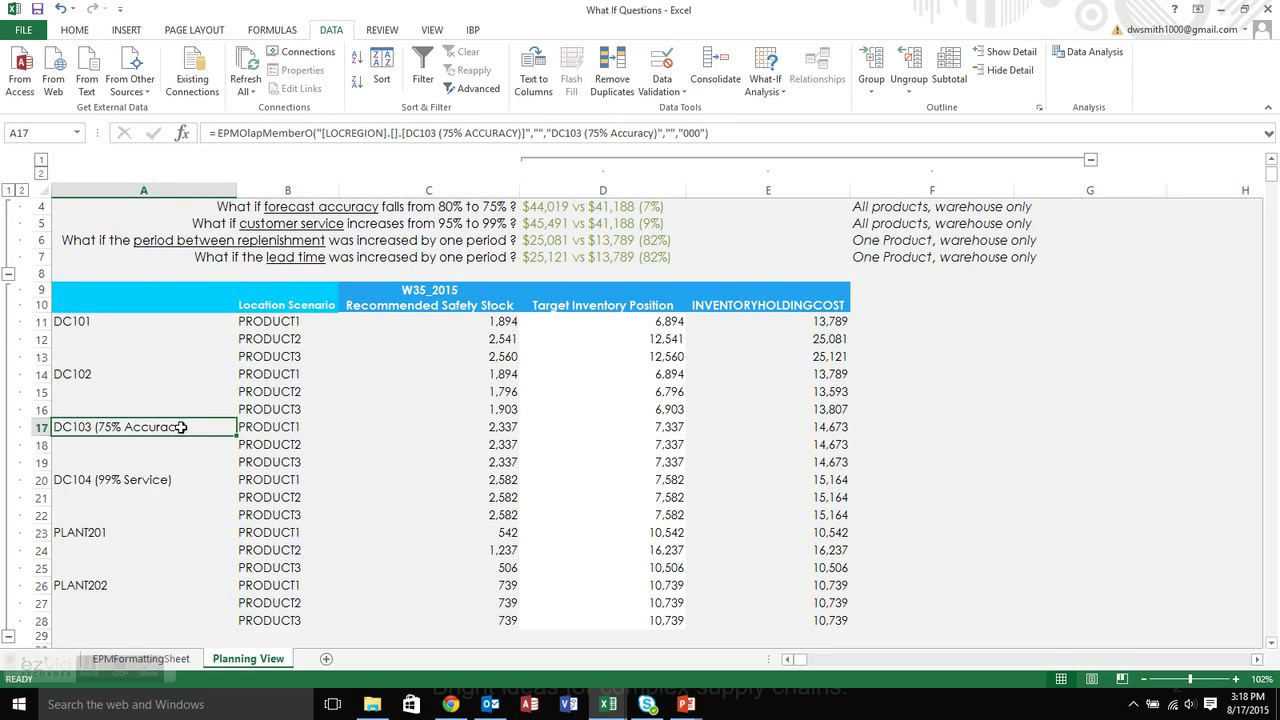
key("Down")
key("Down")
key("Down")
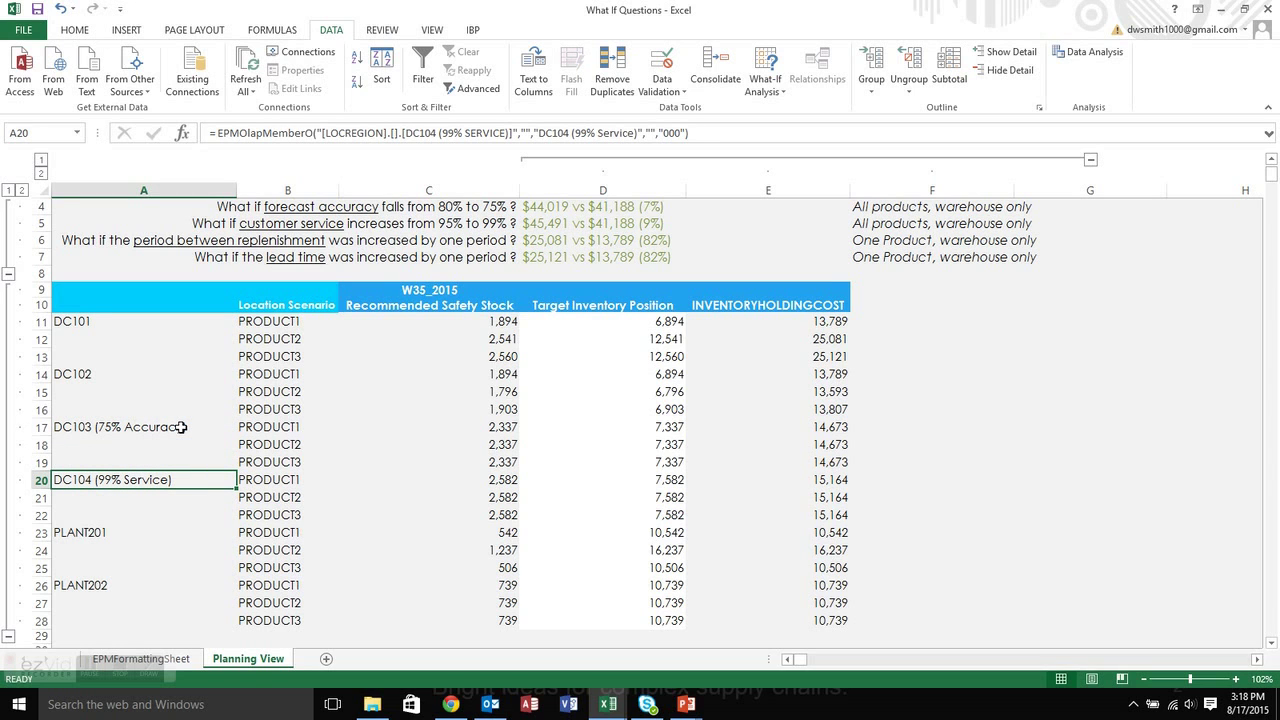
key("Up")
key("Up")
key("Up")
key("Up")
key("Up")
key("Up")
key("Up")
key("Up")
key("Up")
key("Up")
key("Up")
key("Up")
key("Up")
key("Up")
key("Up")
key("Up")
key("Up")
key("Up")
key("Up")
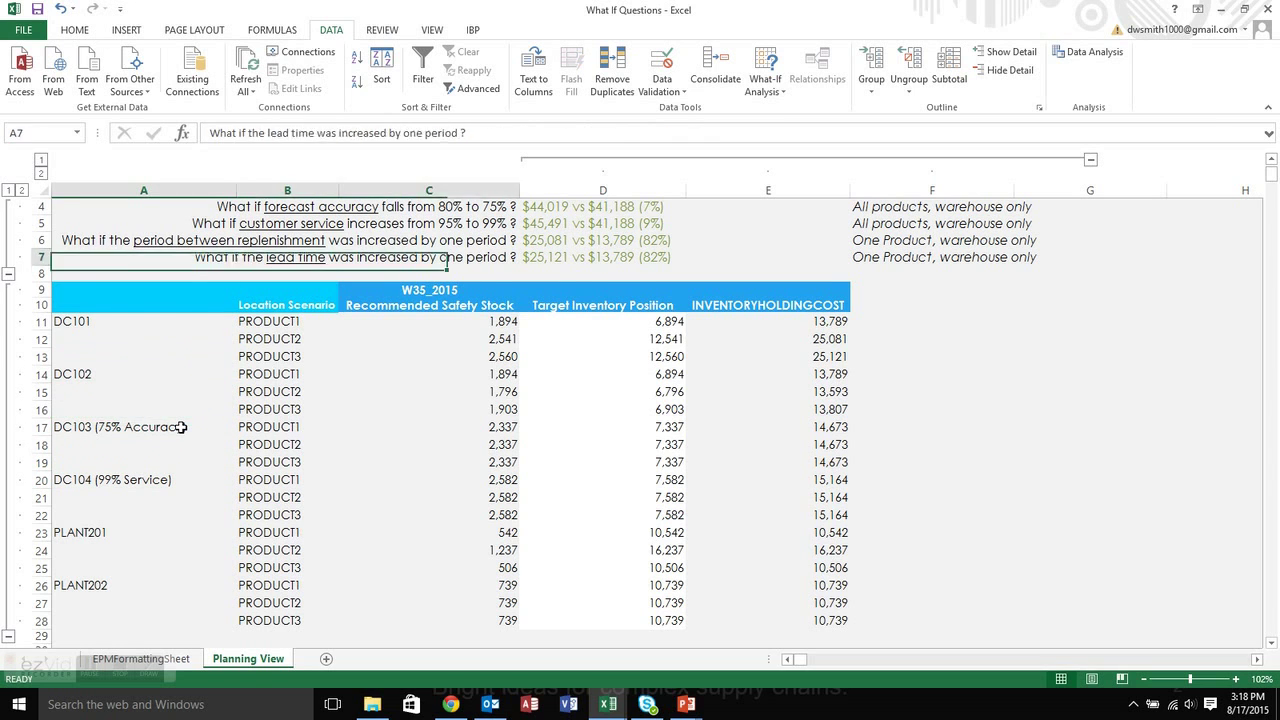
key("Down")
key("Down")
key("Down")
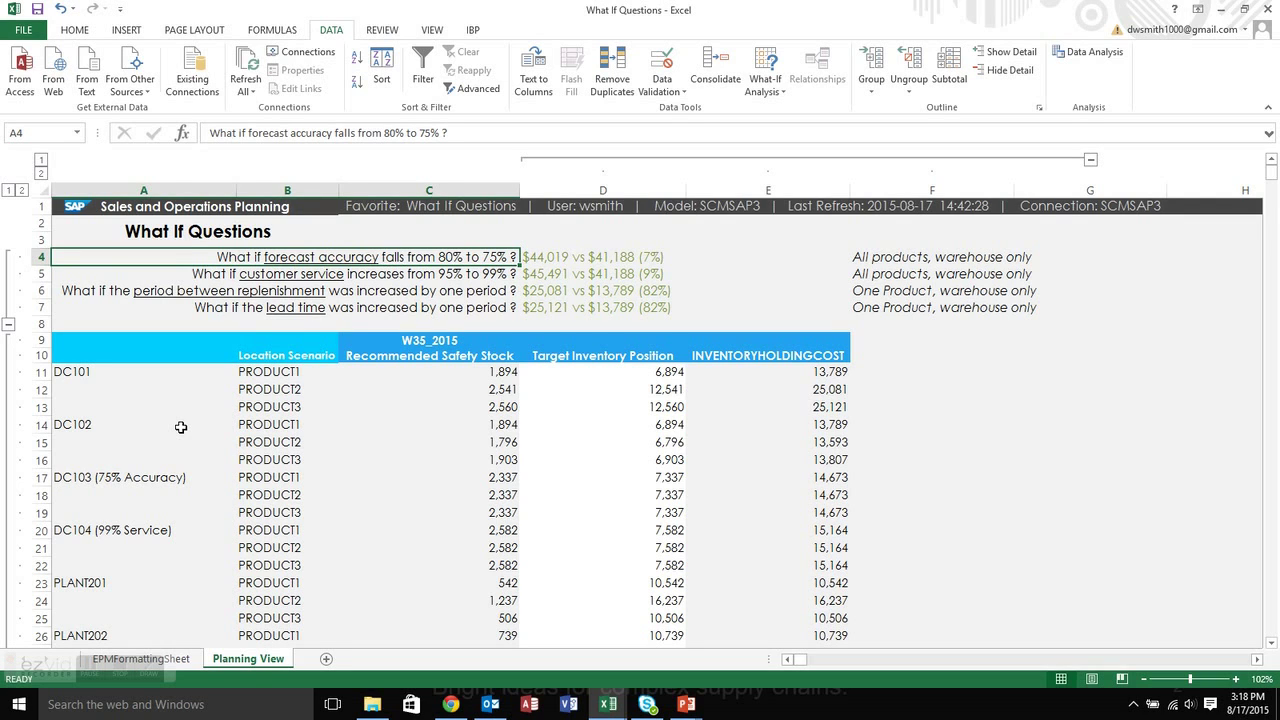
key("Right")
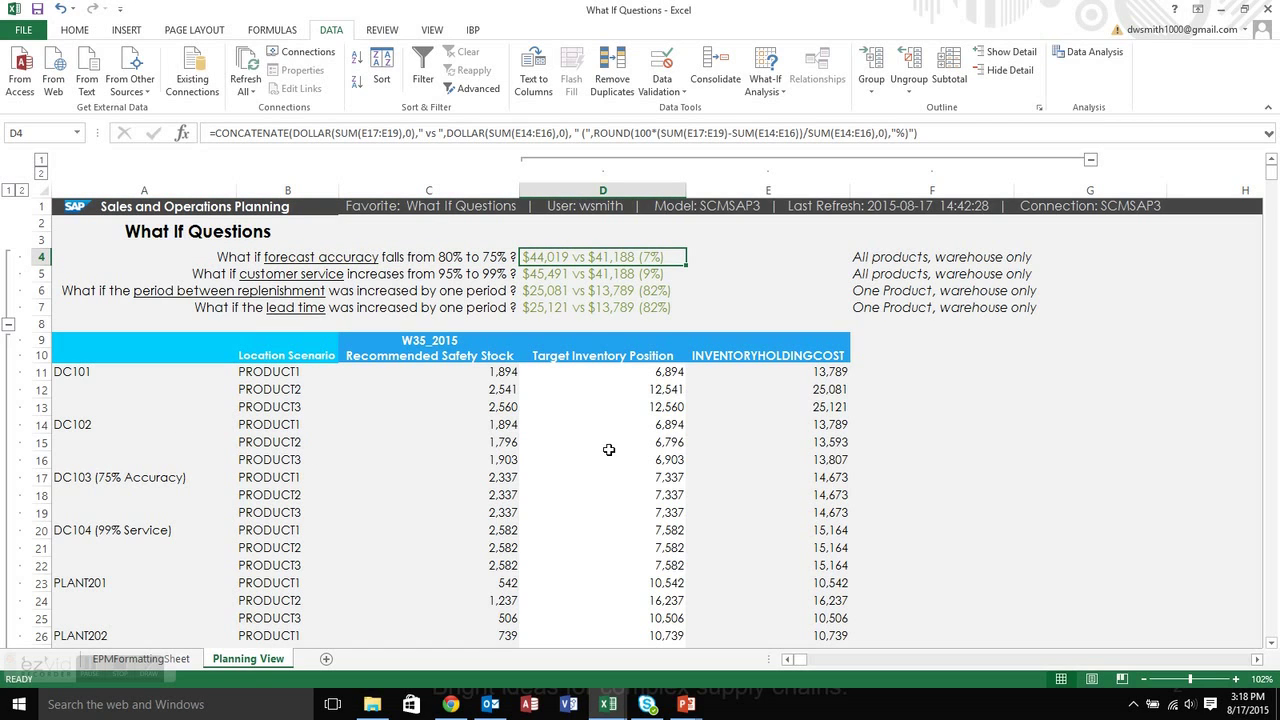
left_click(806, 421)
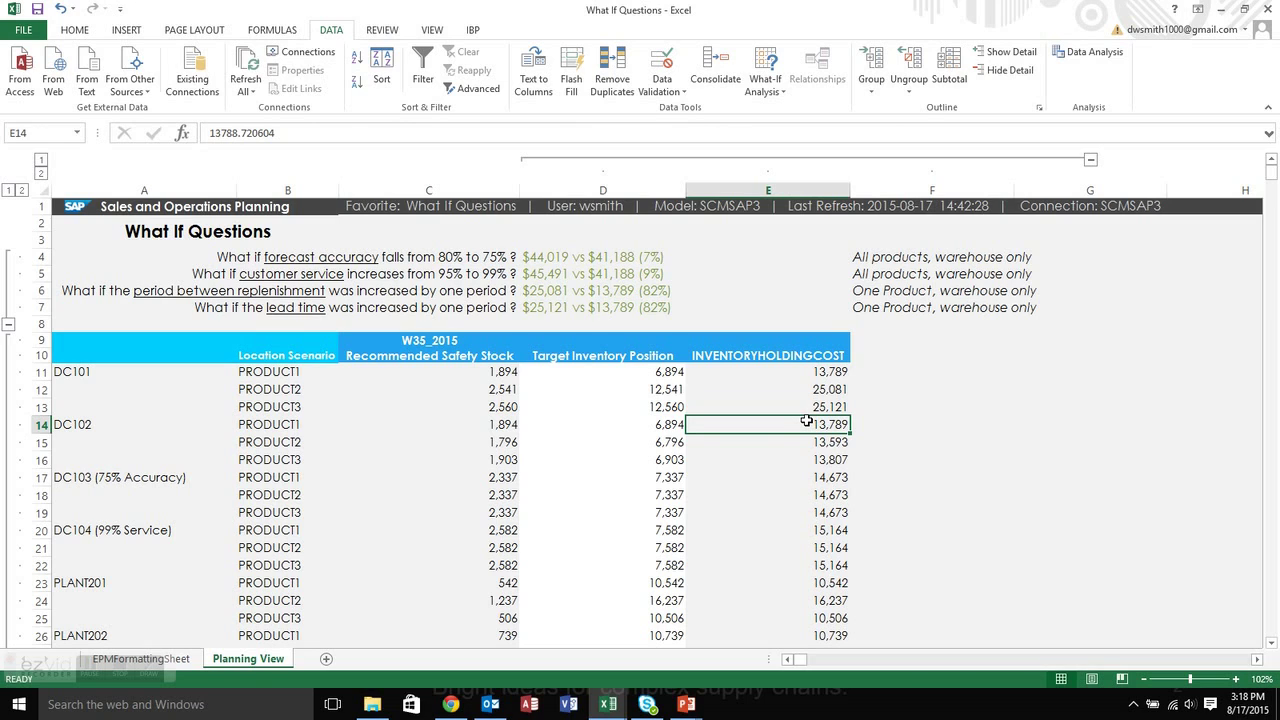
key("shift+Down")
key("shift+Down")
key("Down")
key("Down")
key("Down")
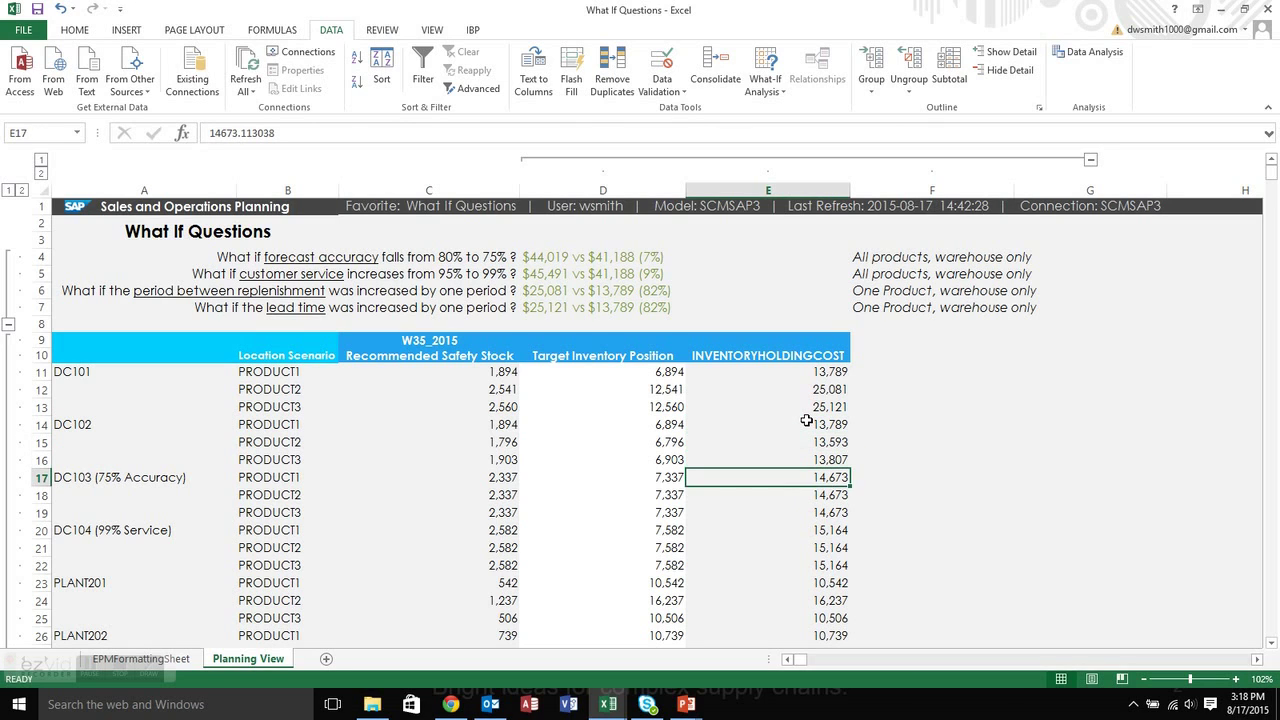
key("shift+Down")
key("shift+Down")
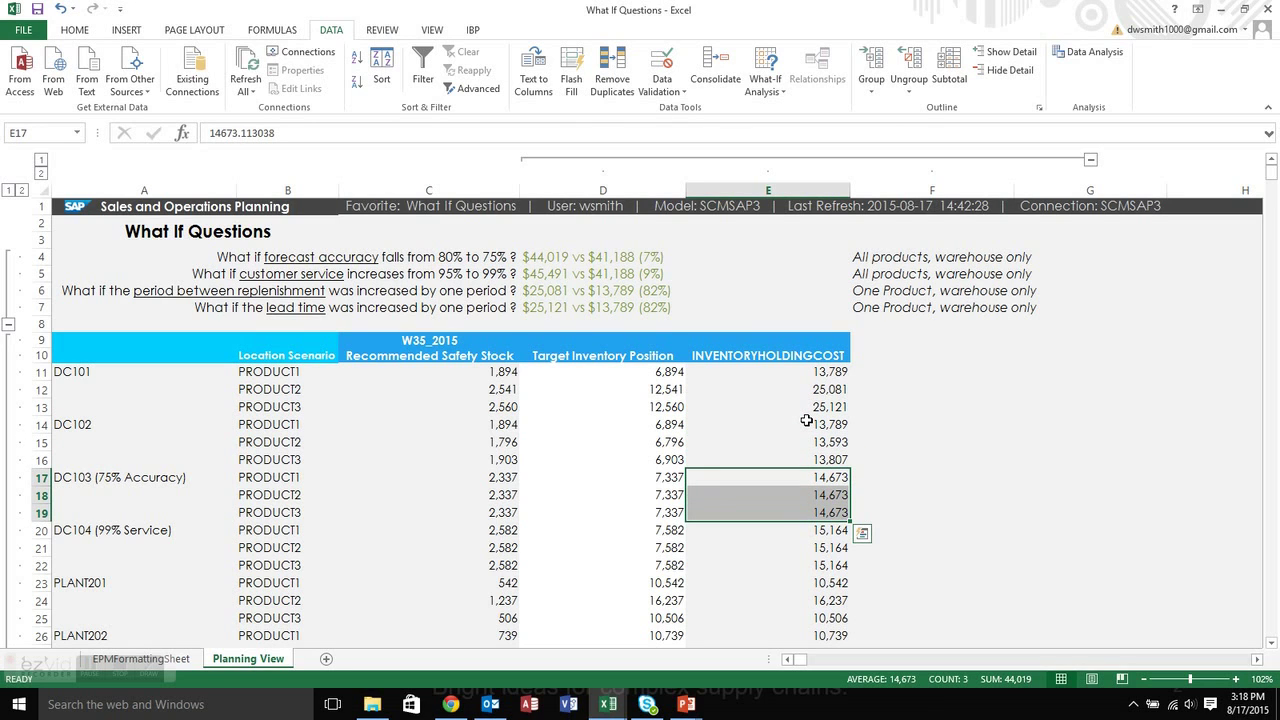
left_click(502, 273)
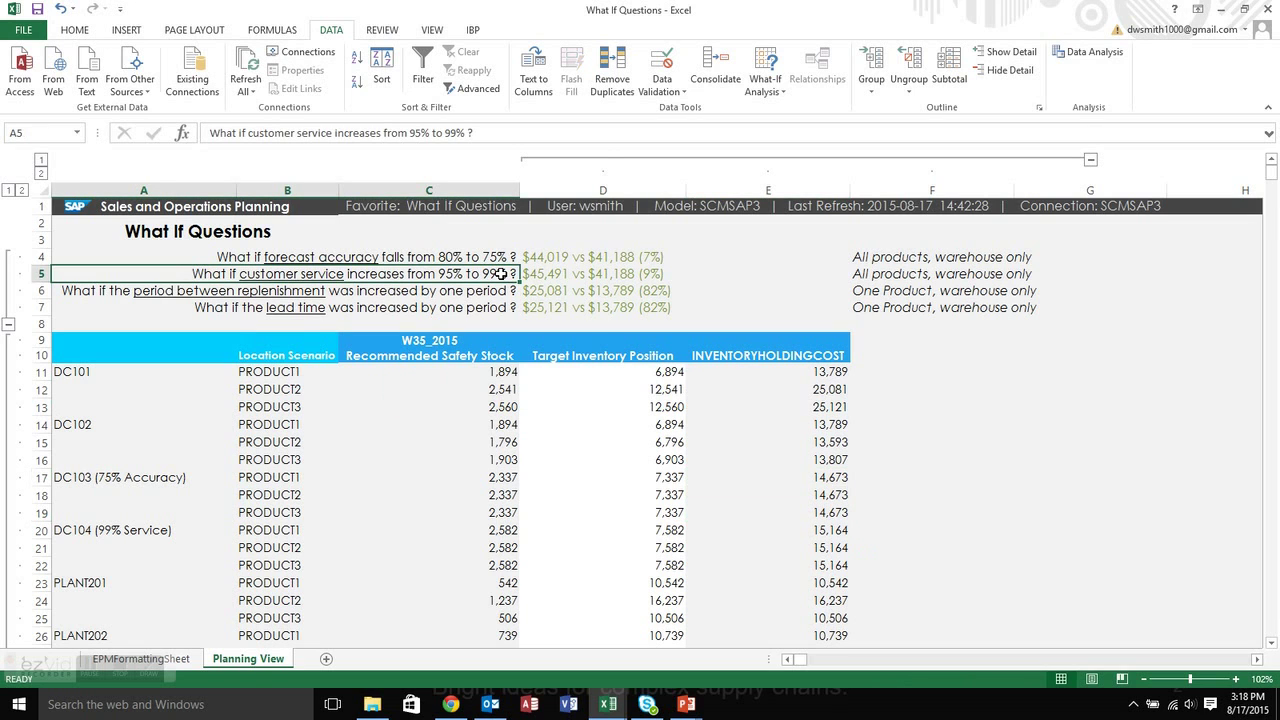
key("Down")
key("Down")
key("Down")
key("Down")
key("Down")
key("Down")
key("Down")
key("Down")
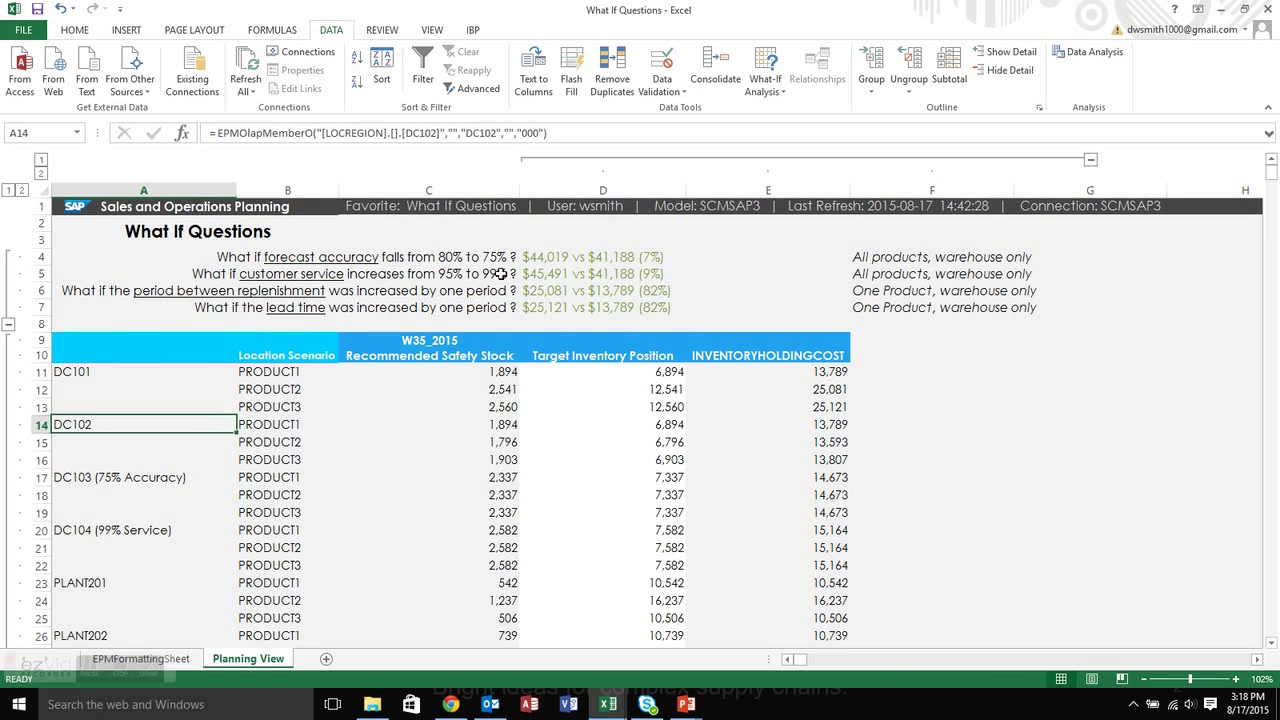
key("Right")
key("Right")
key("Right")
key("Right")
key("Right")
key("Right")
key("Left")
key("Left")
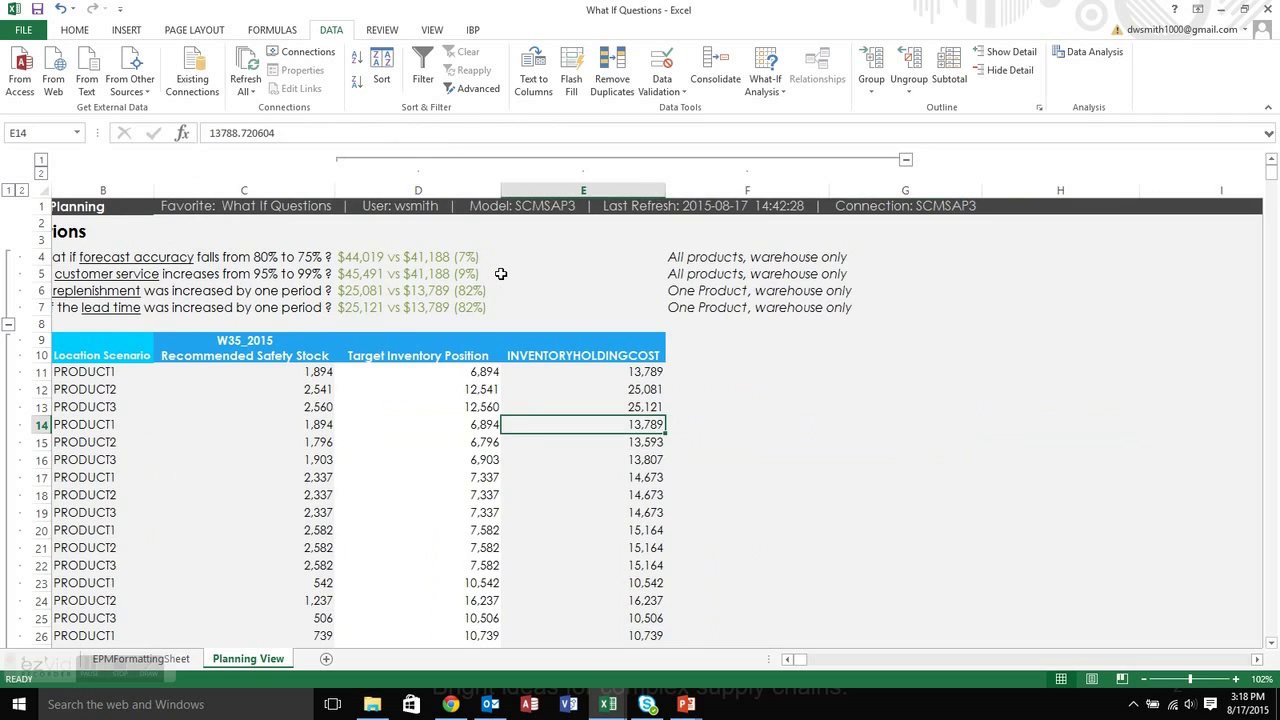
key("Left")
key("Left")
key("Left")
key("Left")
key("Right")
key("Right")
key("Right")
key("Right")
key("Right")
key("Left")
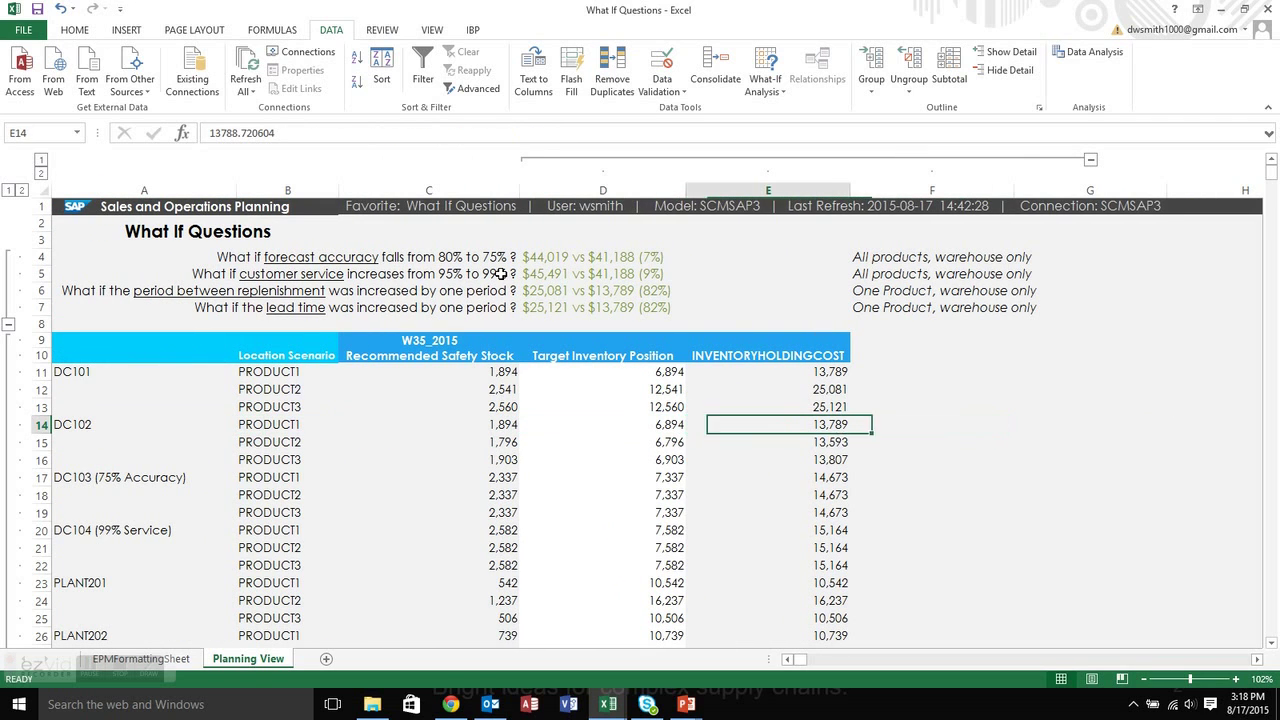
key("shift+Down")
key("shift+Down")
key("shift+Down")
key("Down")
key("Down")
key("Down")
key("Down")
key("Down")
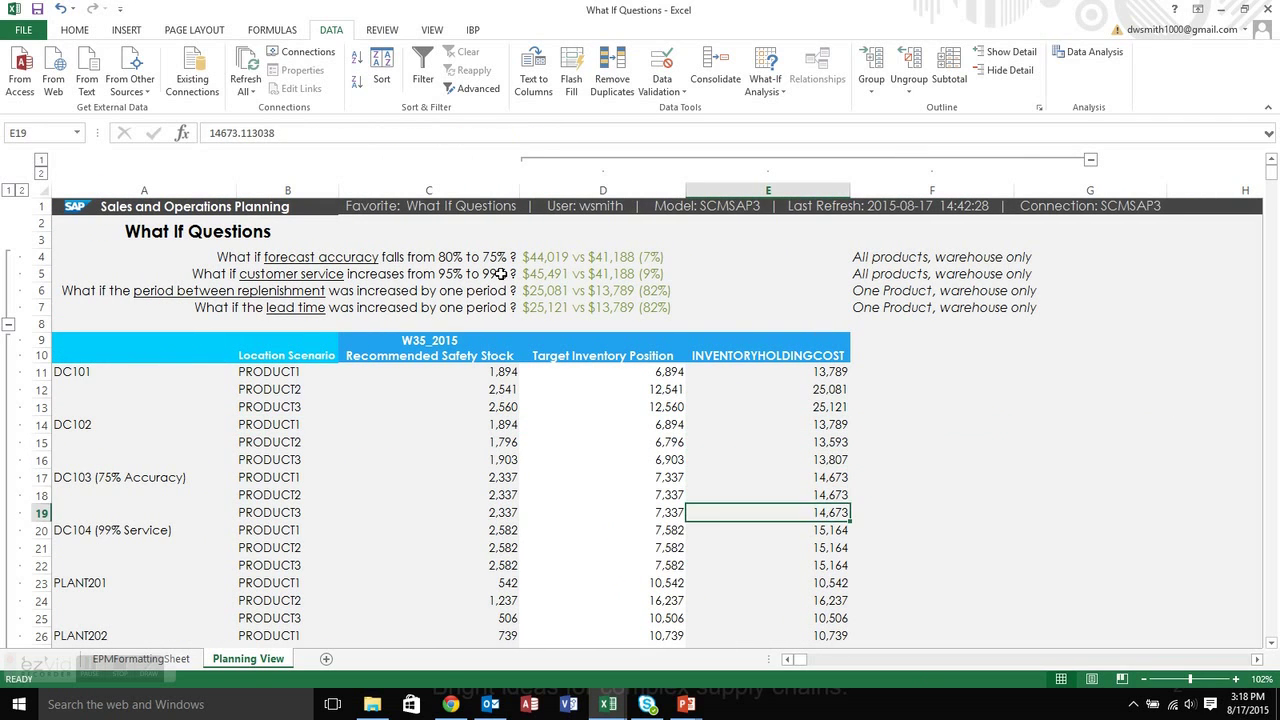
key("Down")
key("shift+Down")
key("shift+Down")
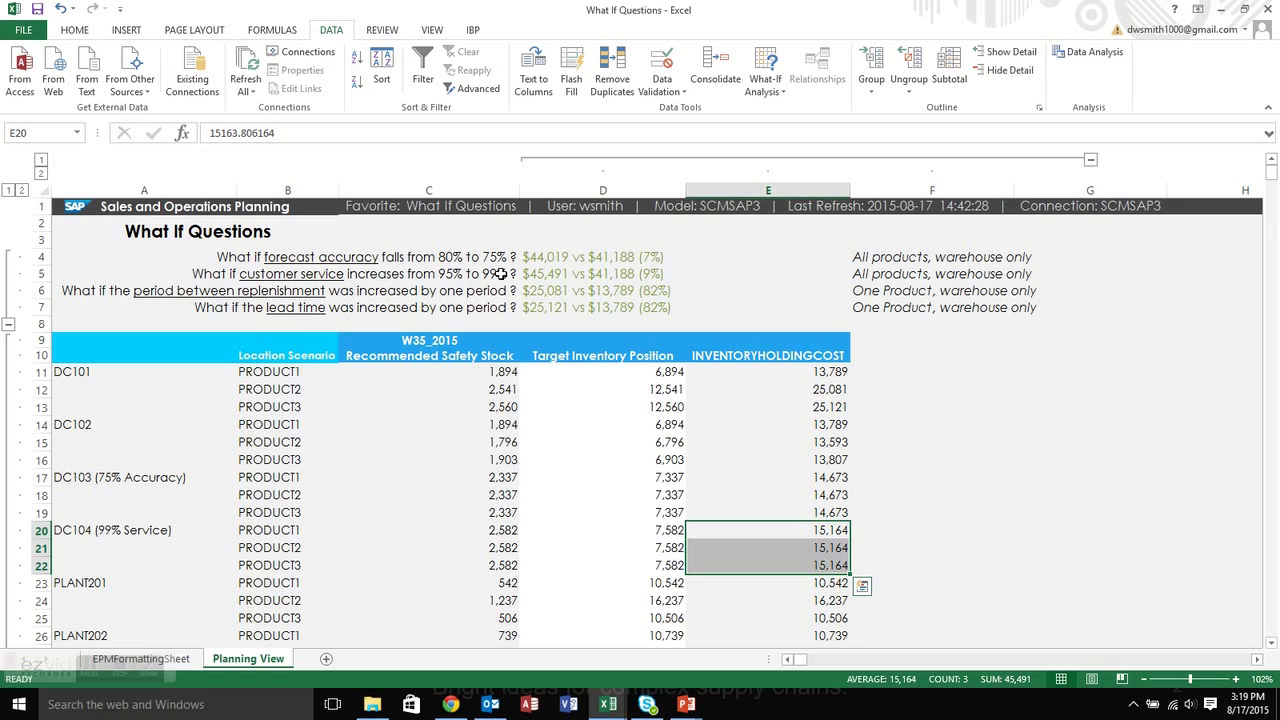
left_click(896, 257)
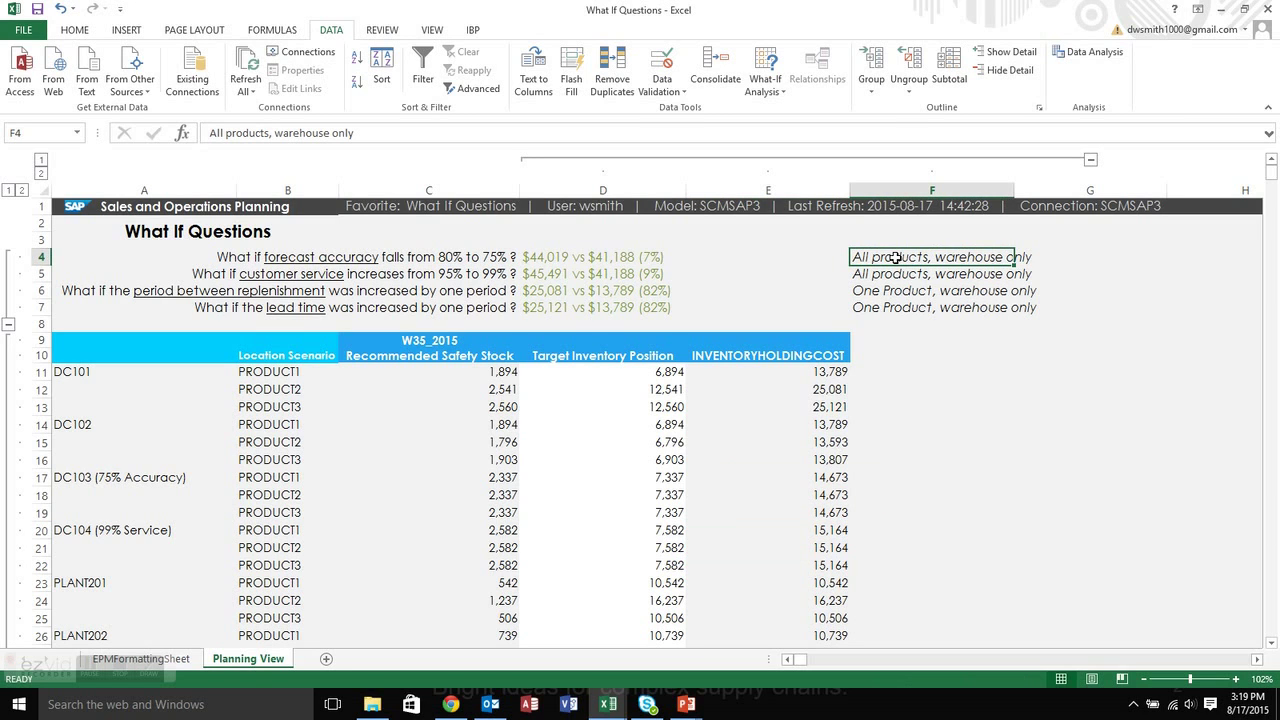
key("Down")
key("Down")
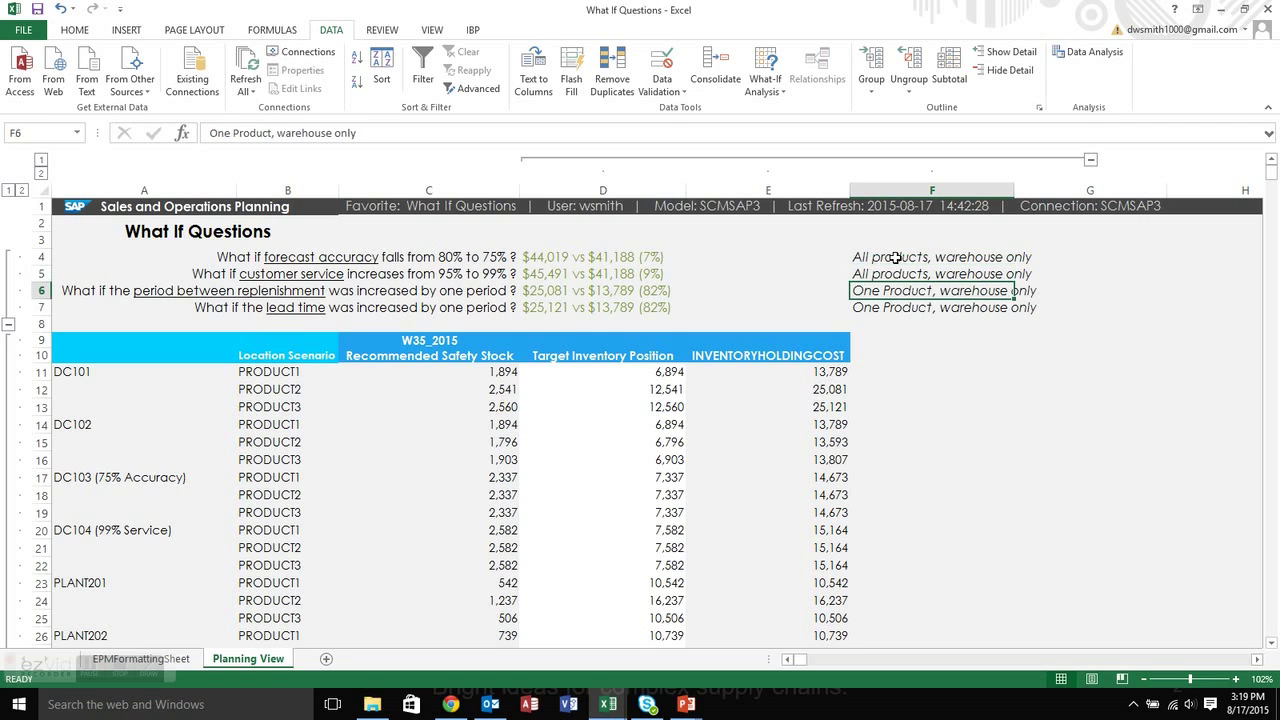
key("Up")
key("Up")
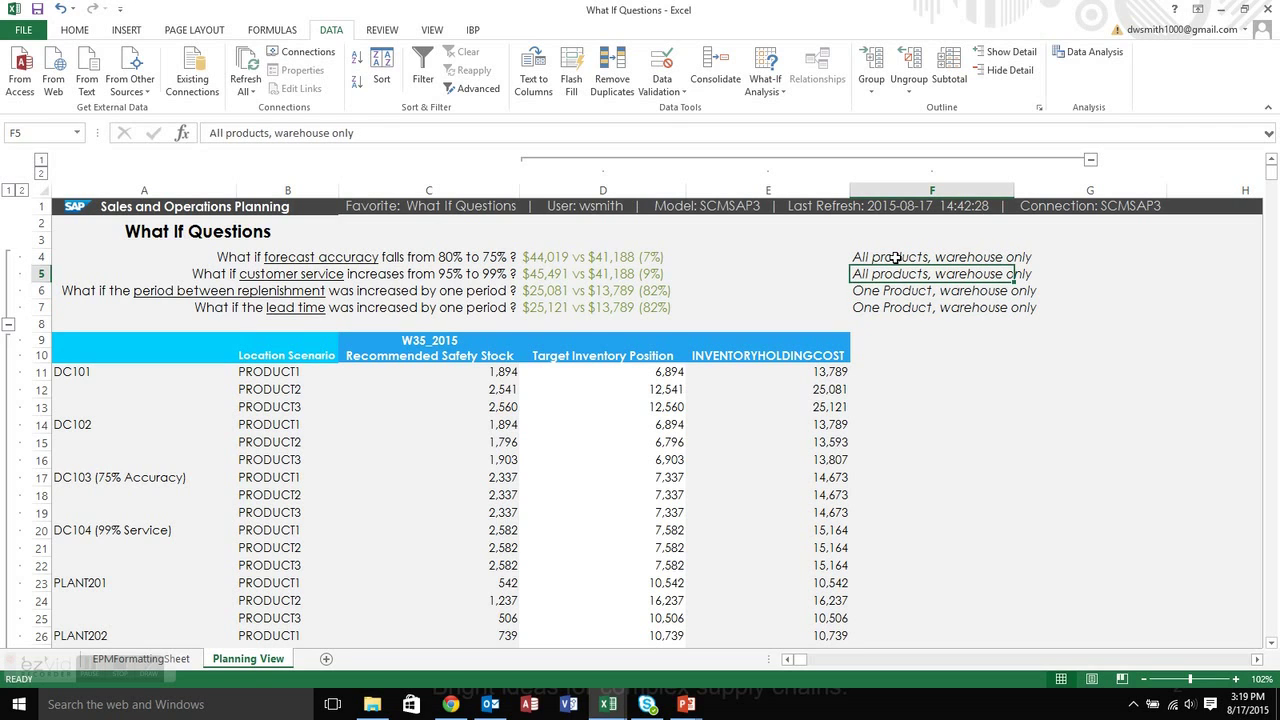
key("Down")
key("Down")
key("Up")
key("Up")
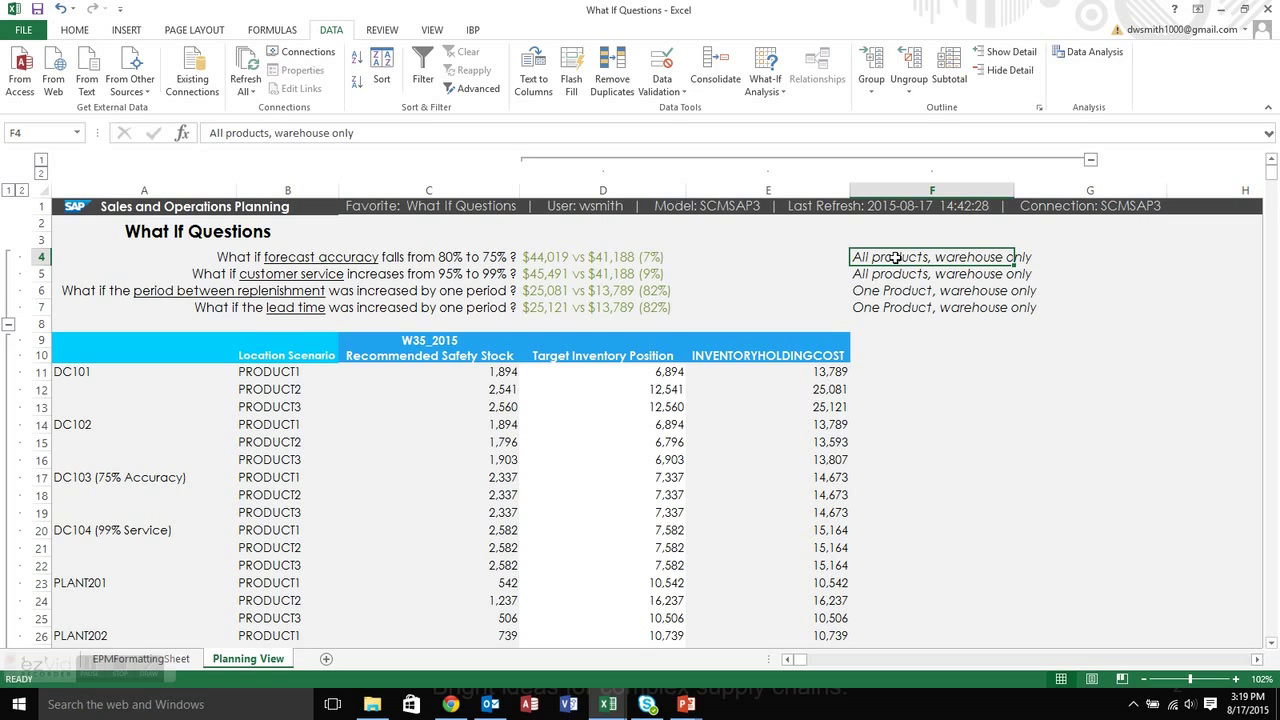
left_click(90, 668)
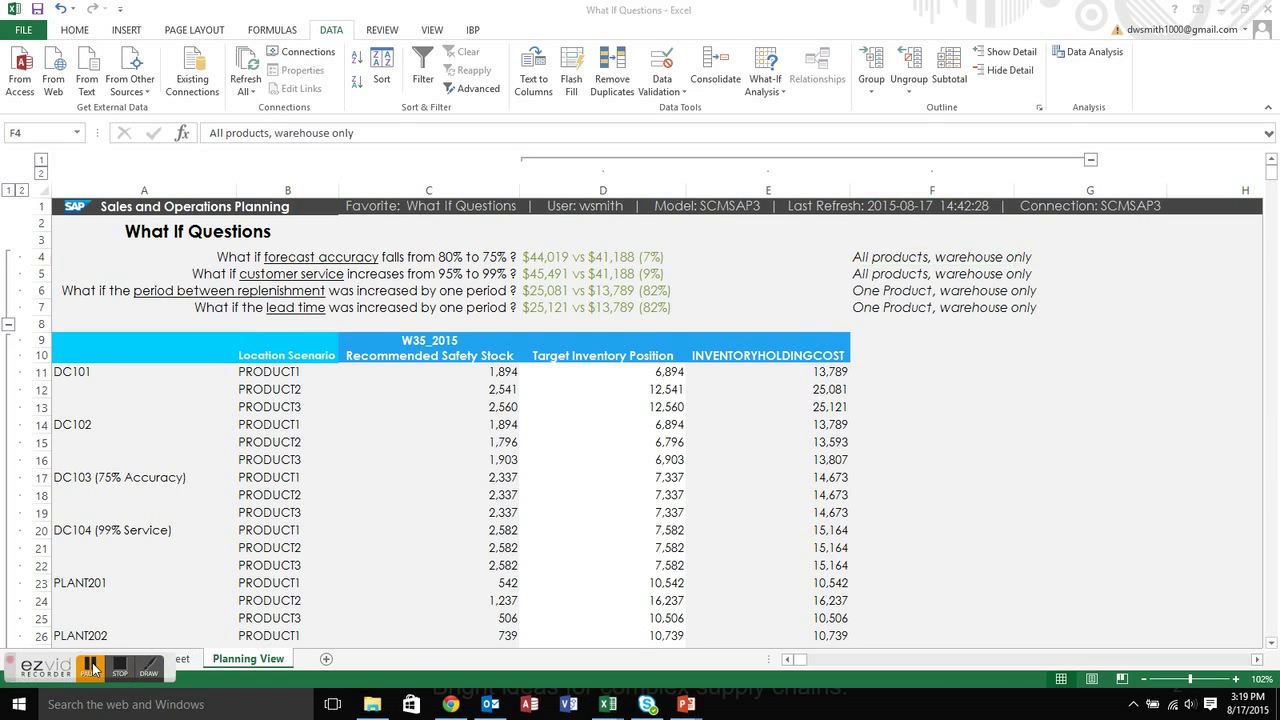